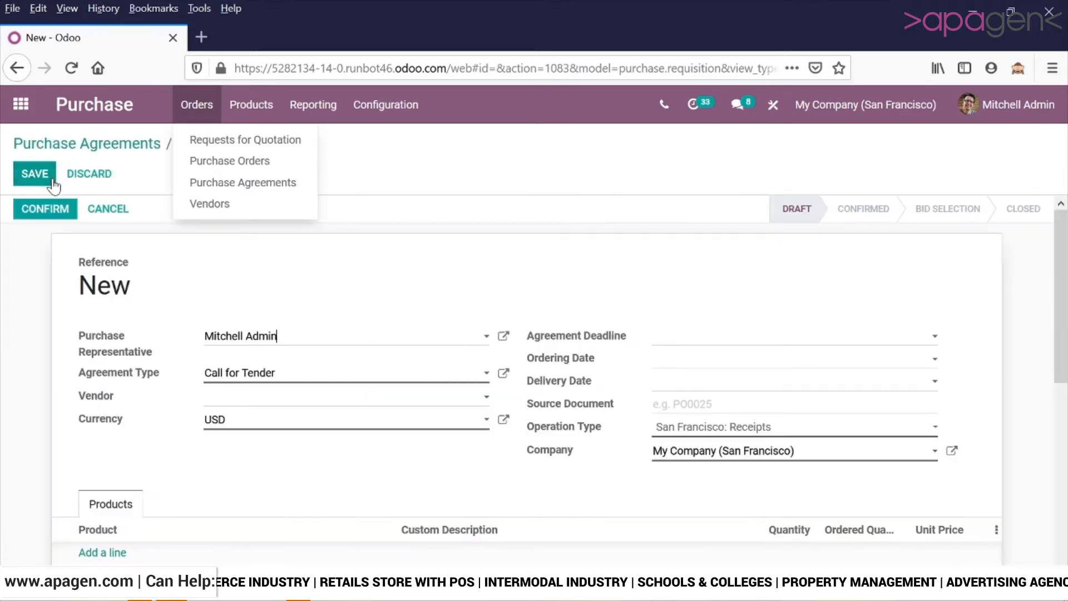
Set the new purchase agreement's type to Blanket Order
{"action": "left_click", "coordinate": [389, 278]}
{"action": "scroll", "coordinate": [393, 284], "scroll_direction": "down", "scroll_amount": 3}
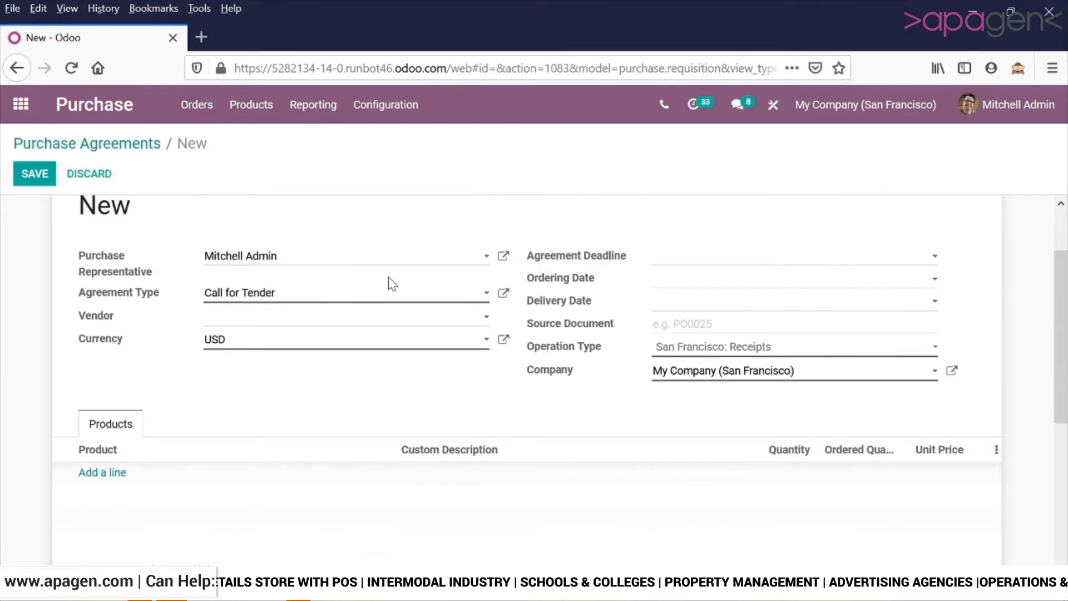
{"action": "left_click", "coordinate": [310, 298]}
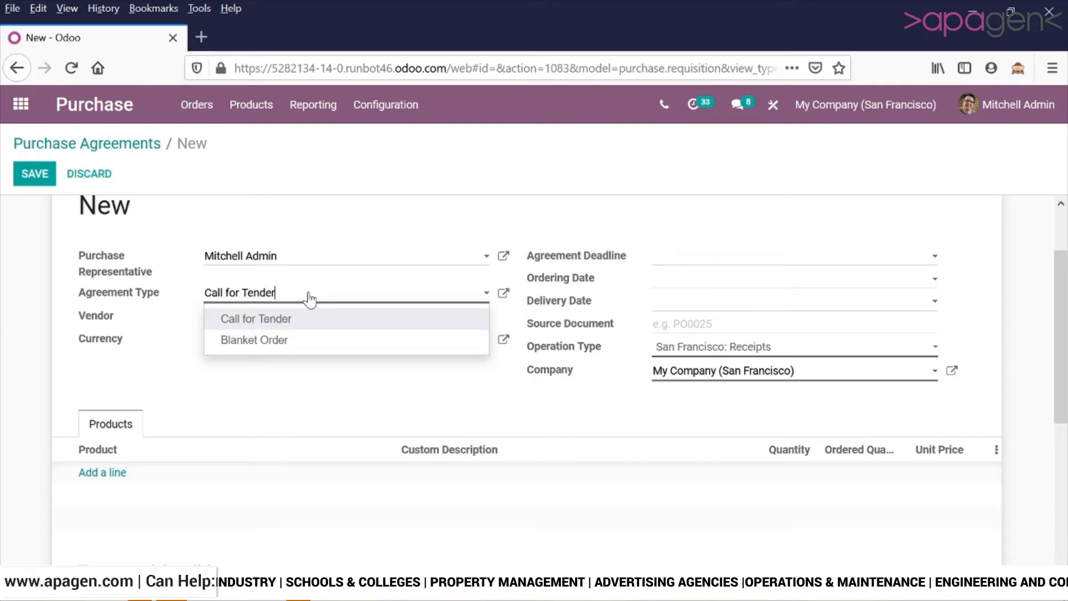
{"action": "left_click", "coordinate": [299, 345]}
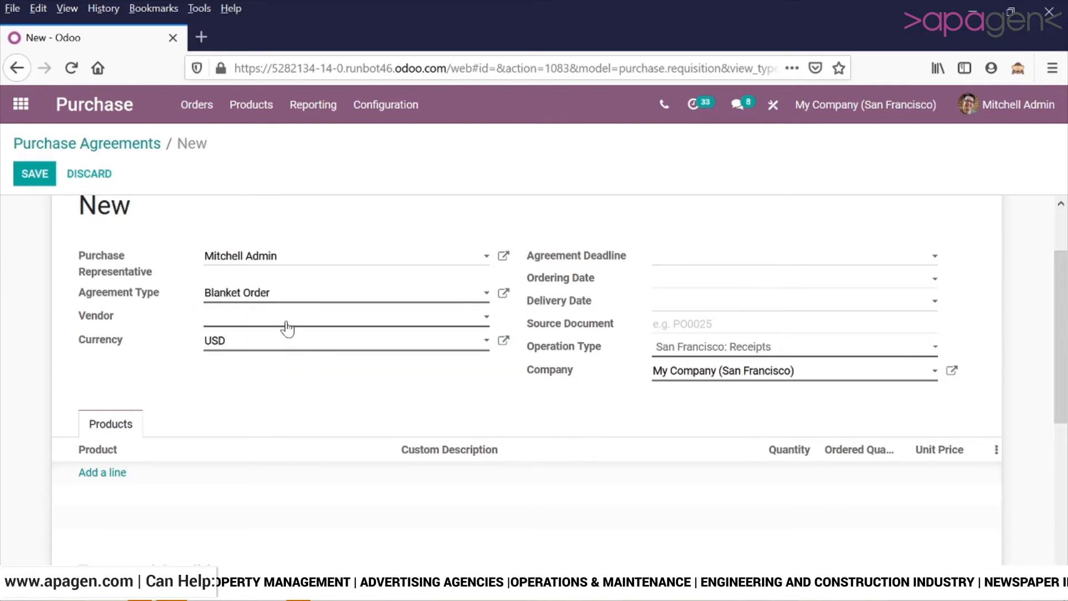
Choose Deco Addict as the agreement's vendor from the full vendor list
{"action": "left_click", "coordinate": [287, 328]}
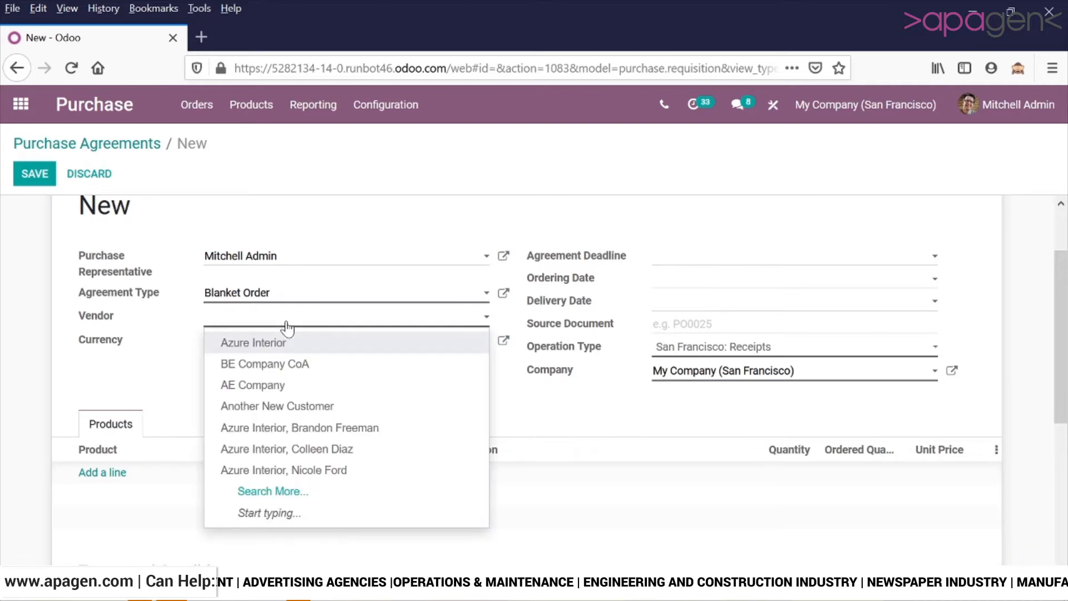
{"action": "left_click", "coordinate": [310, 499]}
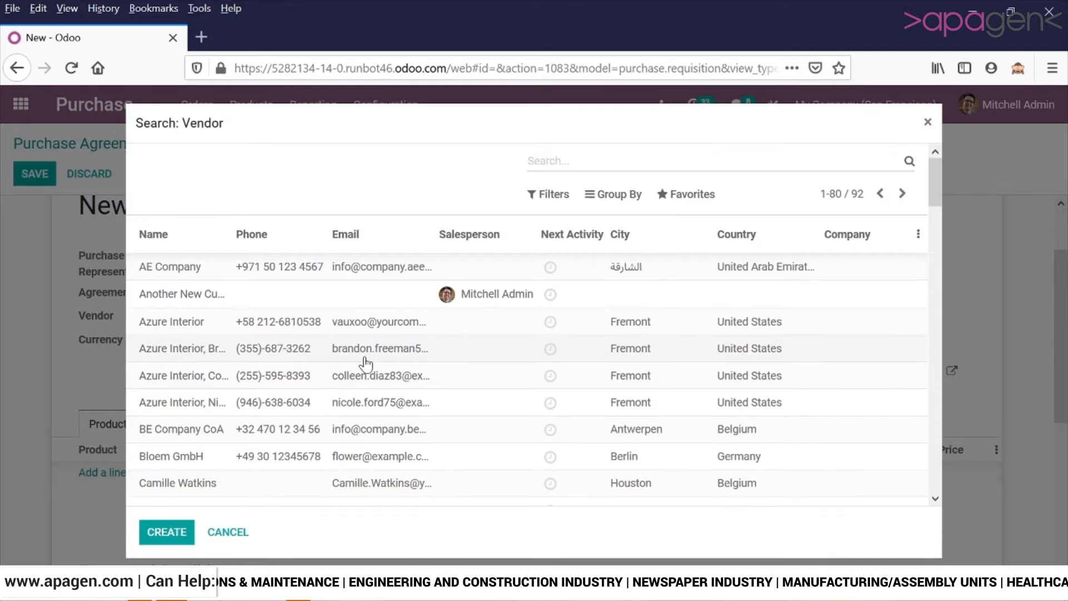
{"action": "scroll", "coordinate": [365, 362], "scroll_direction": "down", "scroll_amount": 4}
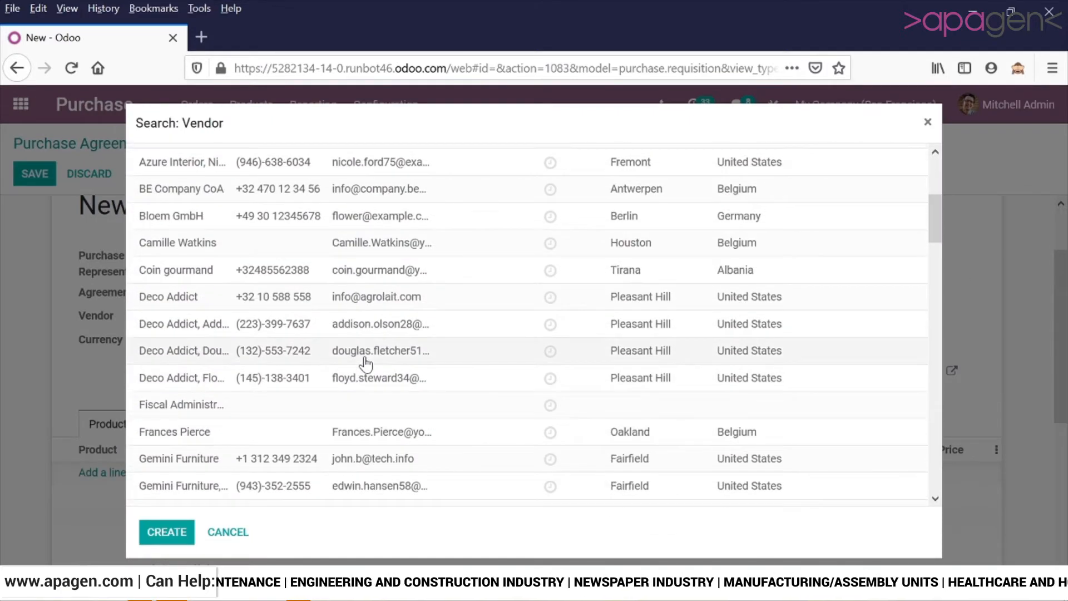
{"action": "left_click", "coordinate": [359, 301]}
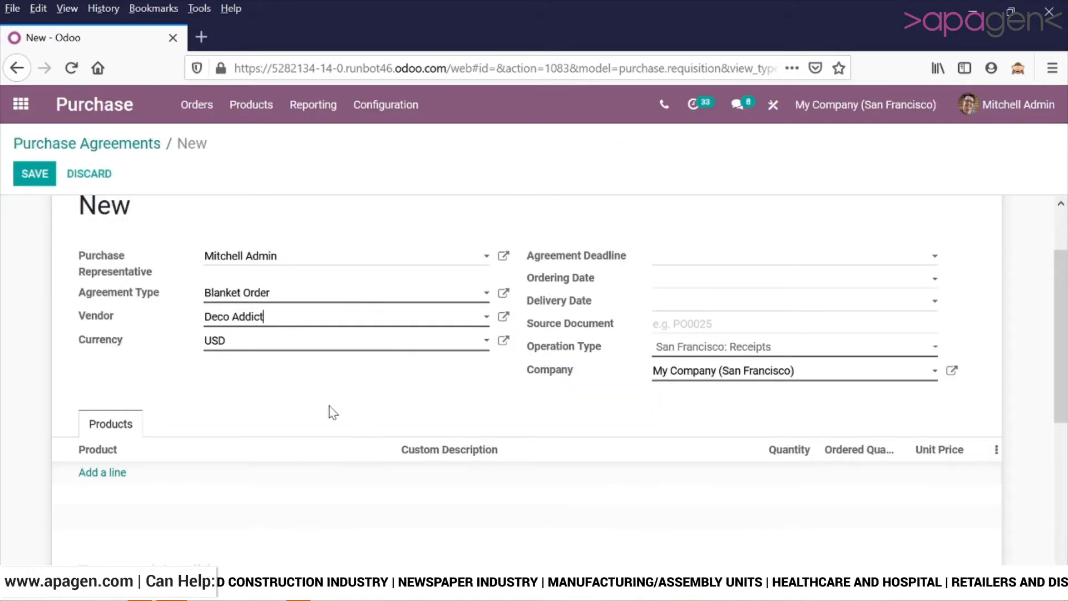
Set the purchase agreement's currency to INR
{"action": "left_click", "coordinate": [318, 342]}
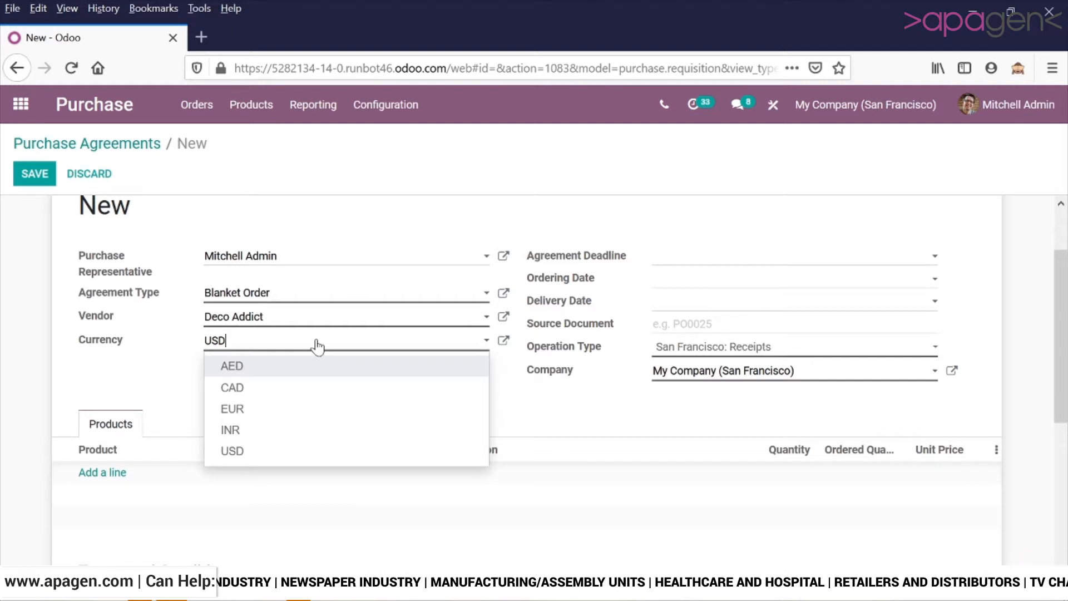
{"action": "double_click", "coordinate": [318, 345]}
{"action": "left_click", "coordinate": [318, 346]}
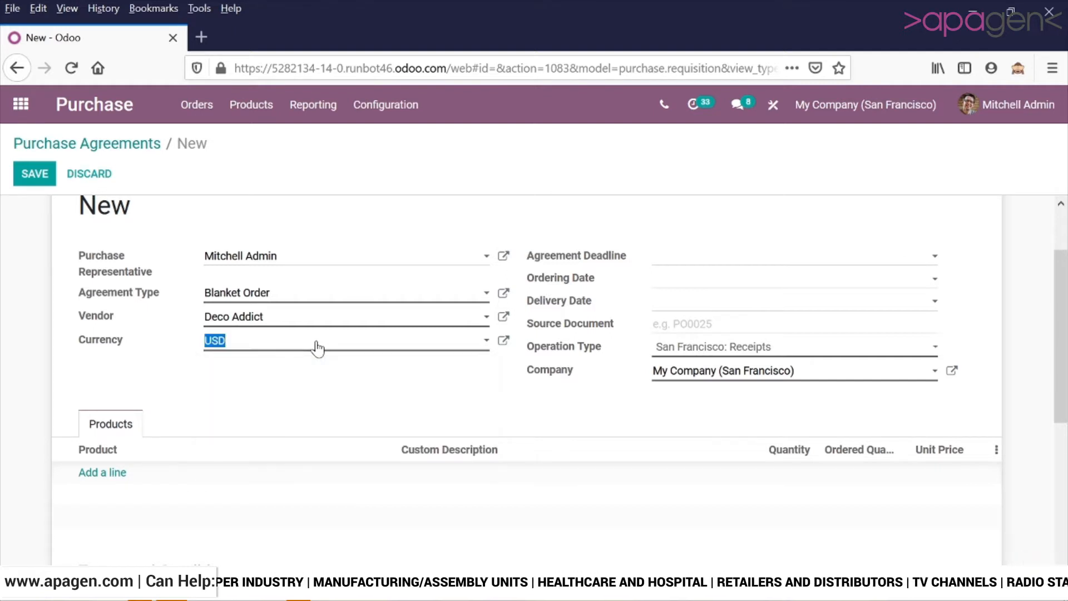
{"action": "left_click", "coordinate": [317, 346]}
{"action": "left_click", "coordinate": [296, 432]}
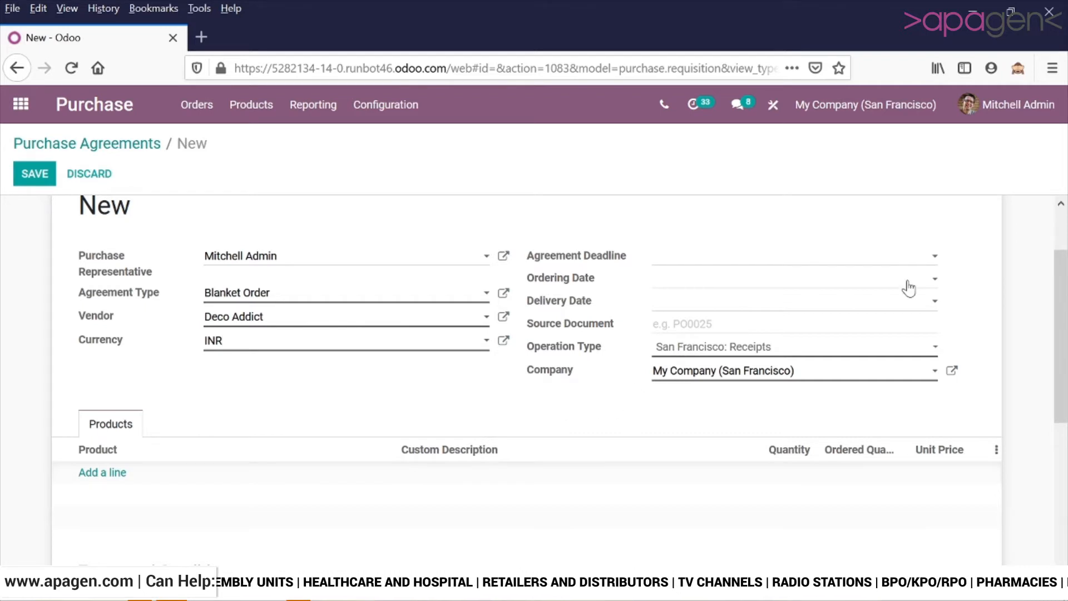
Set the agreement deadline, ordering date and delivery date all to 12/31/2020
{"action": "left_click", "coordinate": [909, 256]}
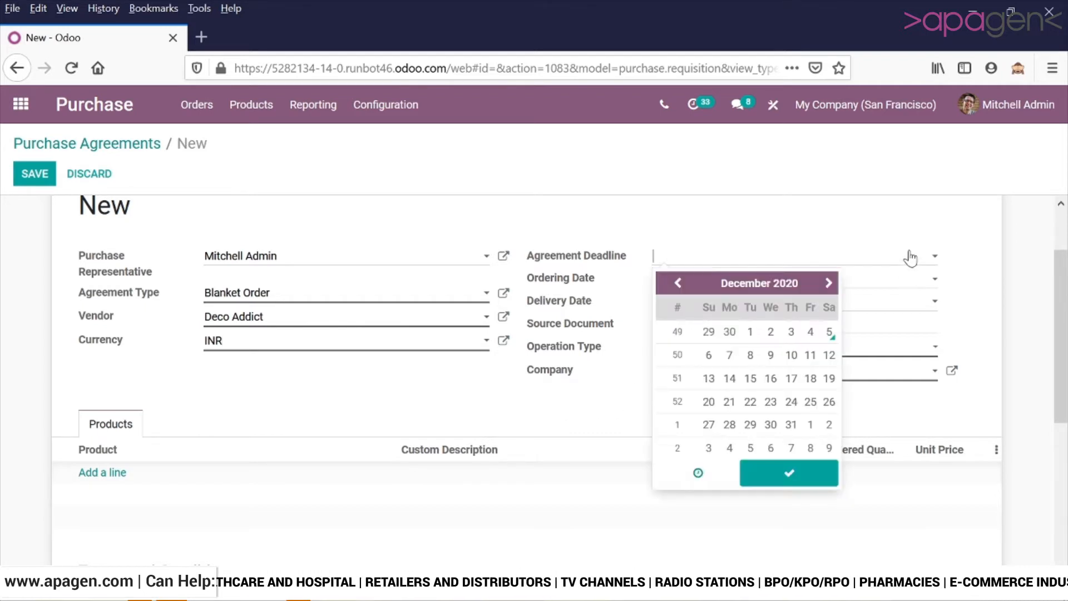
{"action": "left_click", "coordinate": [791, 426]}
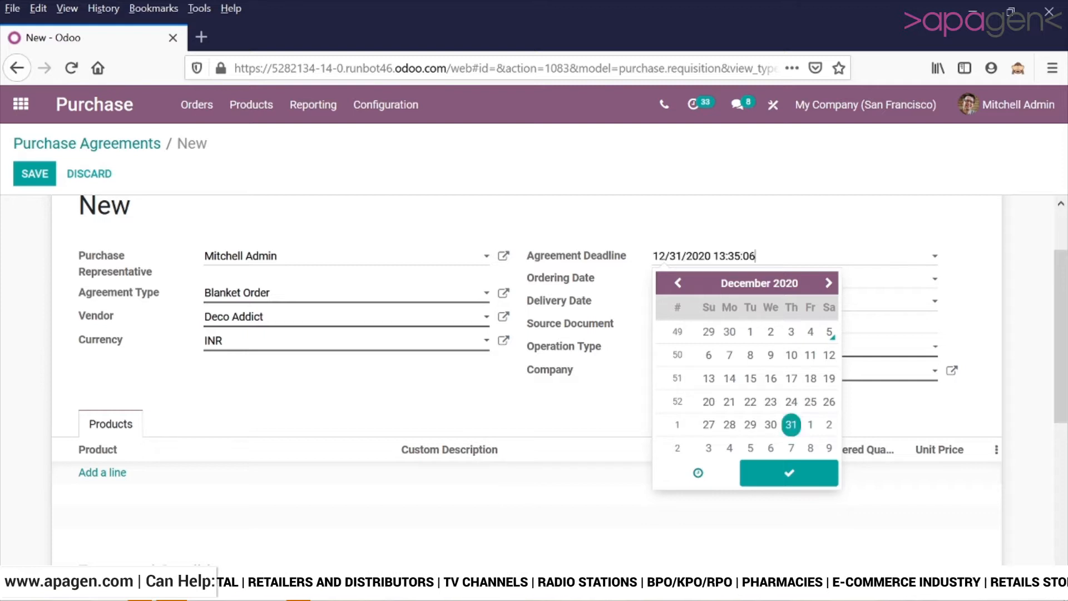
{"action": "left_click", "coordinate": [933, 281]}
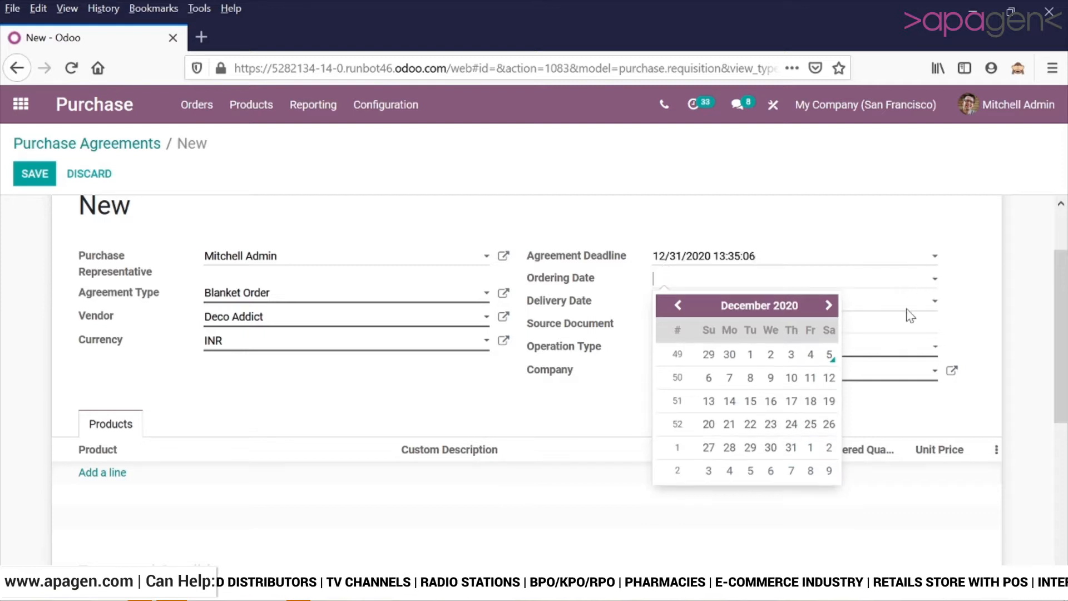
{"action": "left_click", "coordinate": [793, 448]}
{"action": "left_click", "coordinate": [778, 308]}
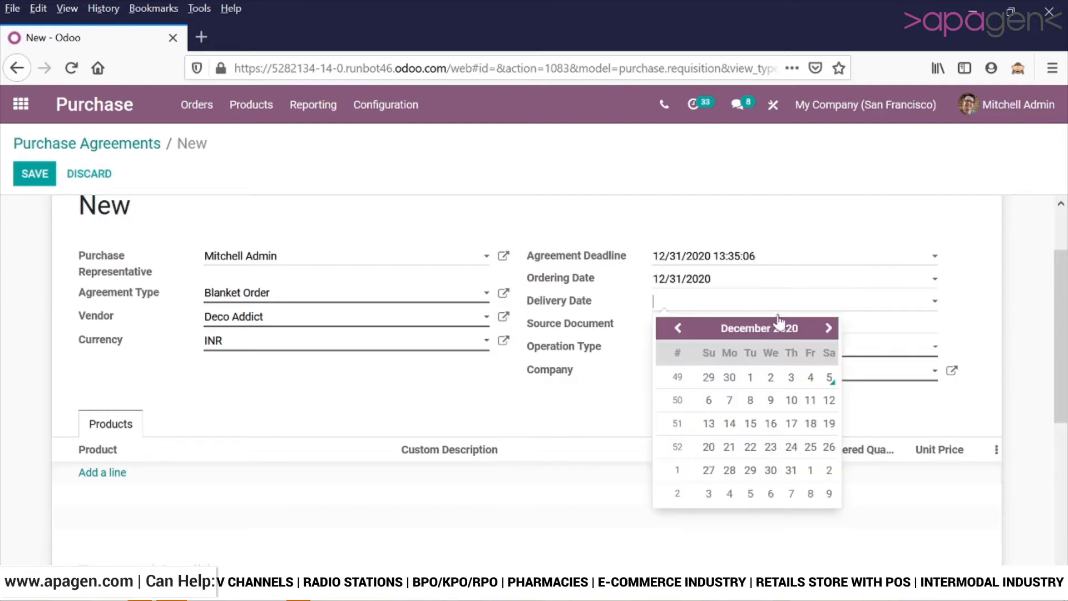
{"action": "left_click", "coordinate": [793, 471]}
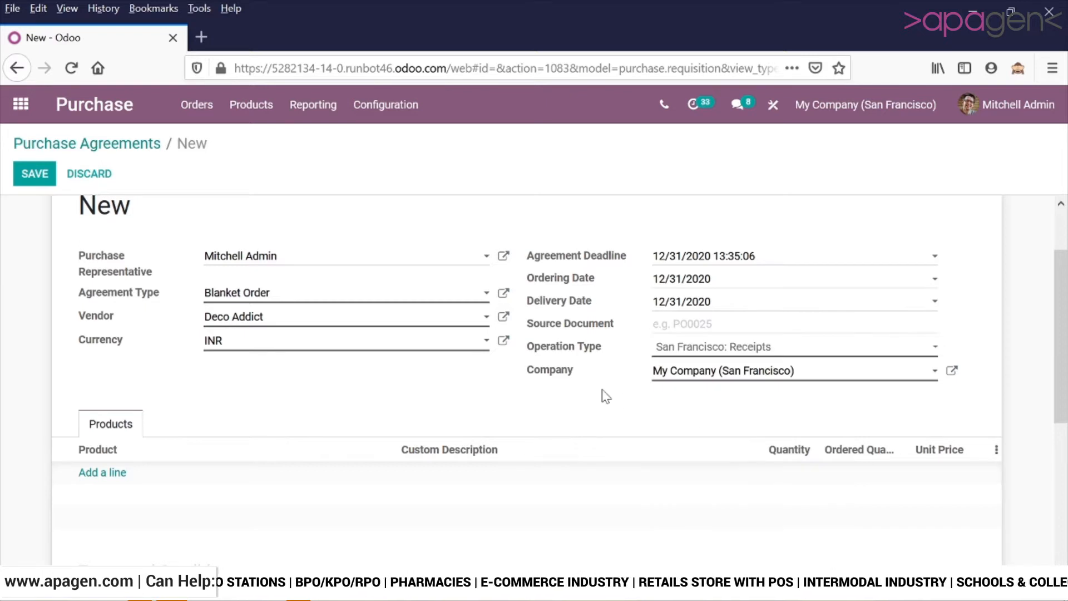
Review the choices available for the agreement's company and operation type
{"action": "scroll", "coordinate": [606, 397], "scroll_direction": "down", "scroll_amount": 3}
{"action": "scroll", "coordinate": [604, 398], "scroll_direction": "up", "scroll_amount": 3}
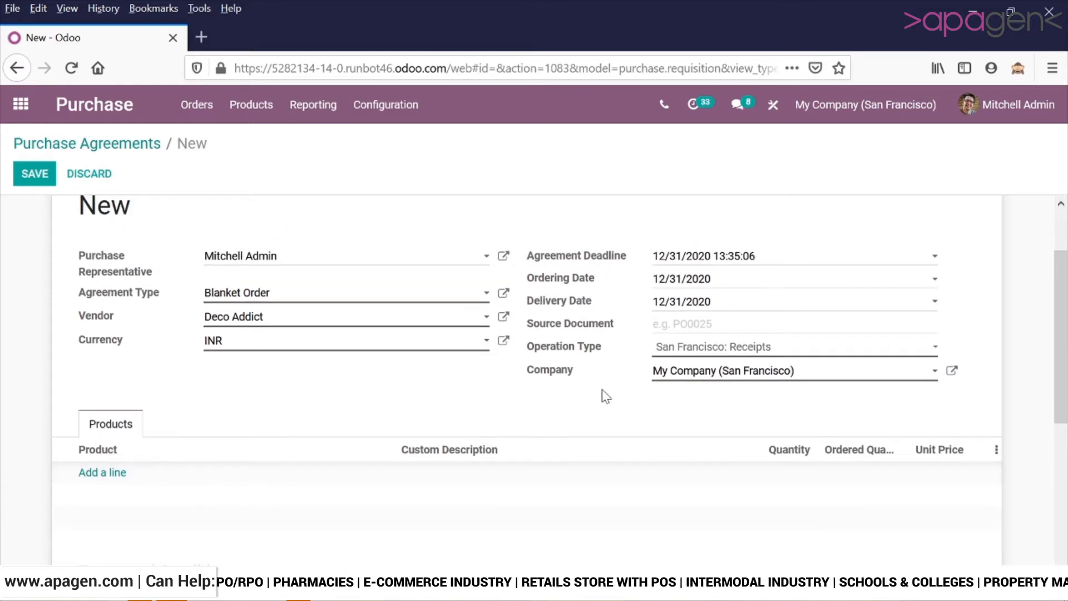
{"action": "left_click", "coordinate": [692, 377]}
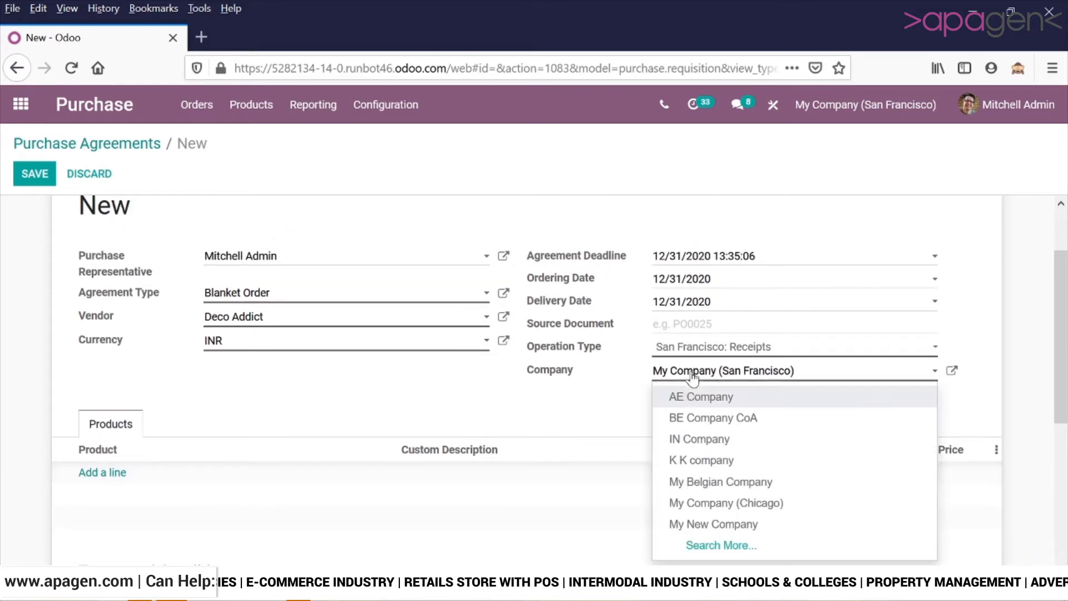
{"action": "left_click", "coordinate": [691, 377]}
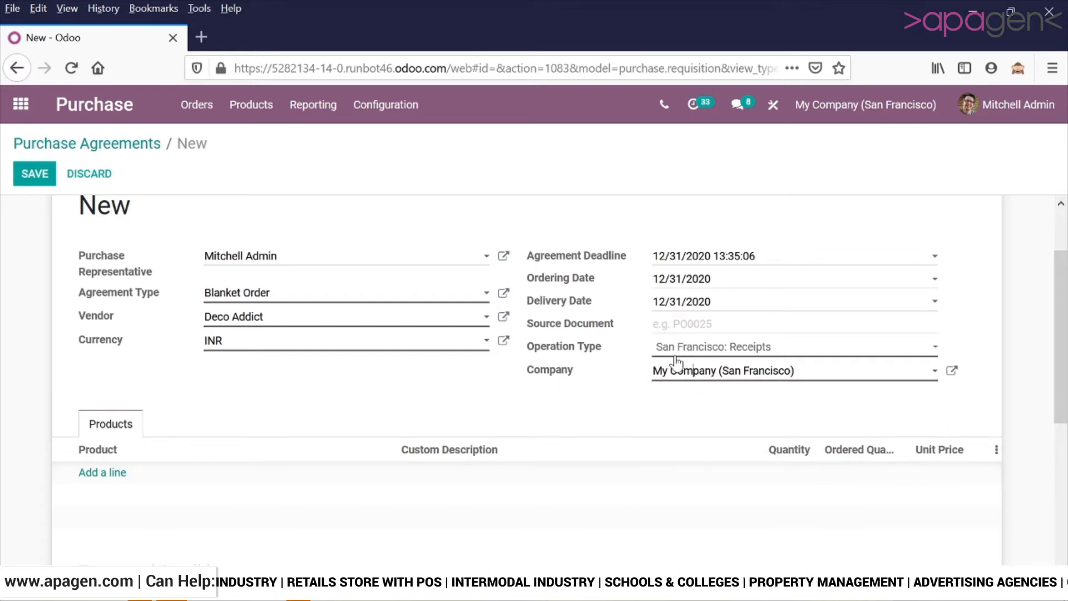
{"action": "left_click", "coordinate": [679, 348]}
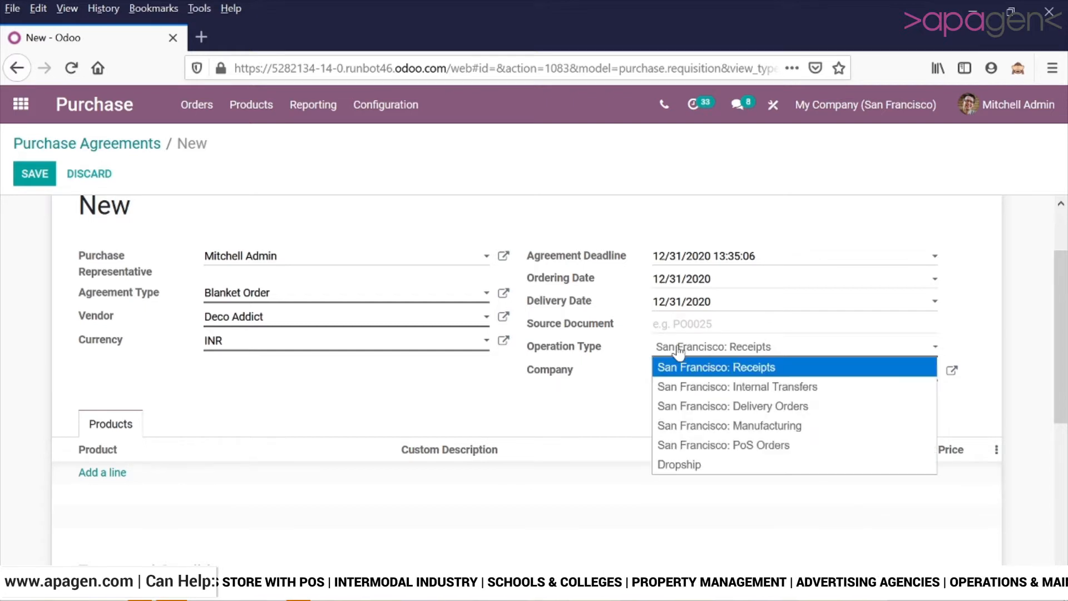
{"action": "left_click", "coordinate": [679, 351]}
{"action": "key", "text": "Tab"}
Add product lines for [CONS_0001] Whiteboard Pen, [CONS_0002] Simple Pen and [CONS_25630] Screw to the agreement
{"action": "scroll", "coordinate": [573, 377], "scroll_direction": "down", "scroll_amount": 5}
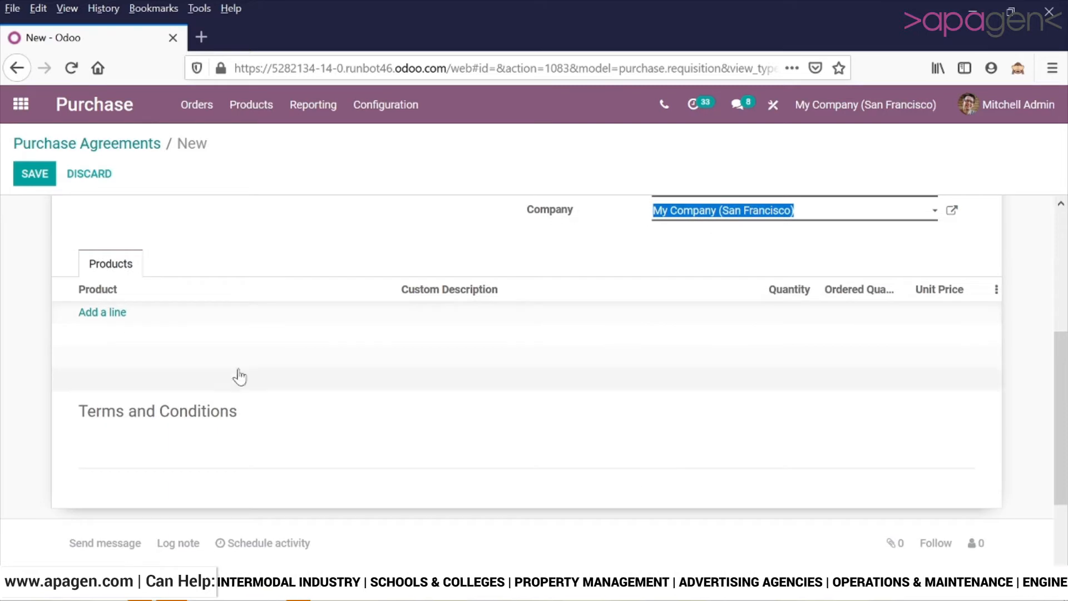
{"action": "left_click", "coordinate": [101, 314]}
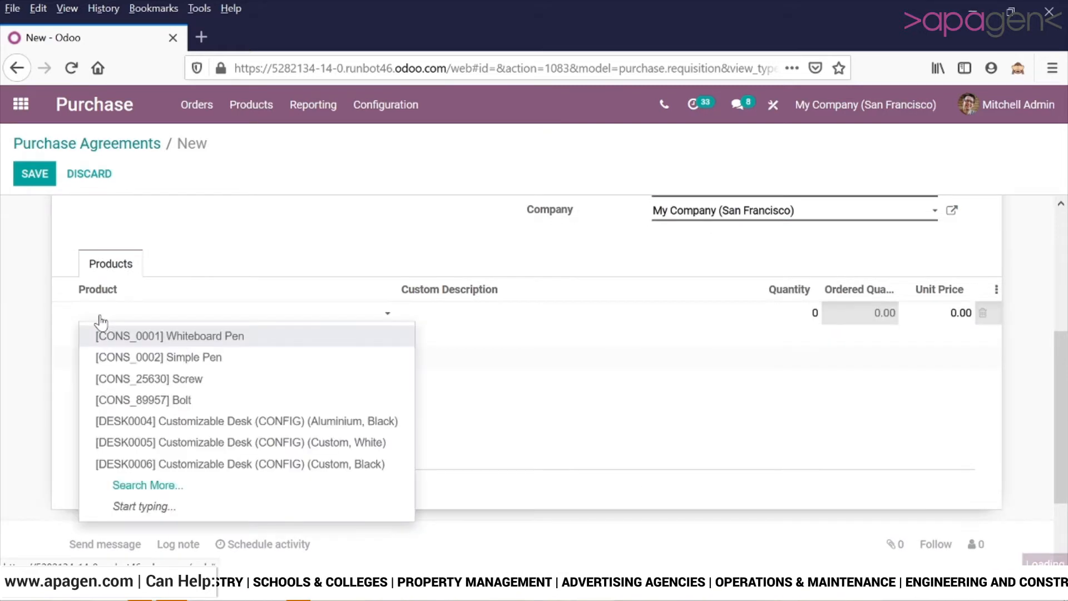
{"action": "left_click", "coordinate": [108, 336]}
{"action": "left_click", "coordinate": [109, 338]}
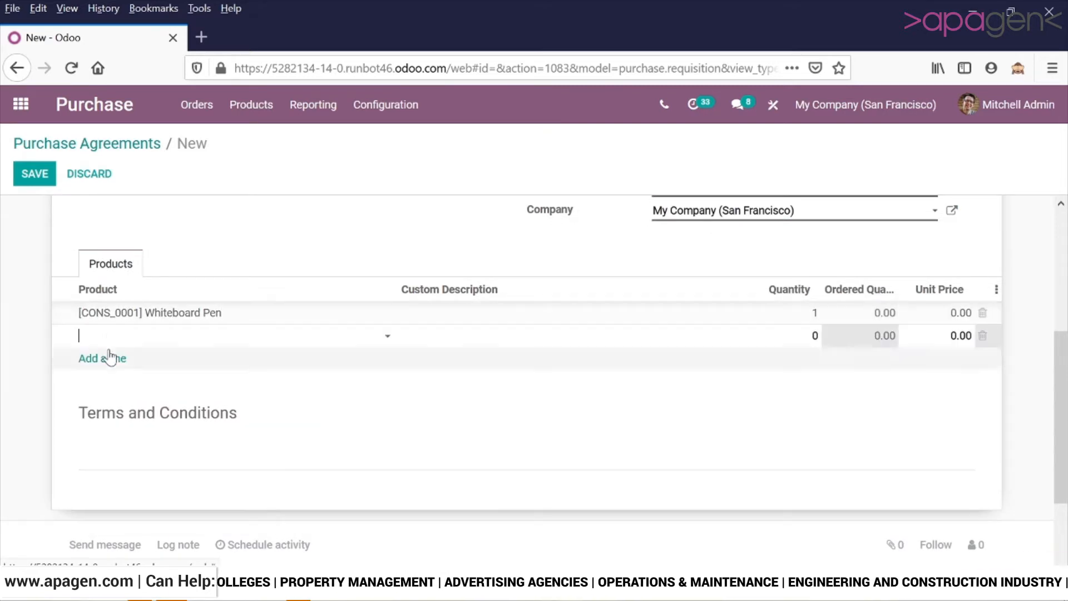
{"action": "left_click", "coordinate": [109, 355]}
{"action": "left_click", "coordinate": [107, 344]}
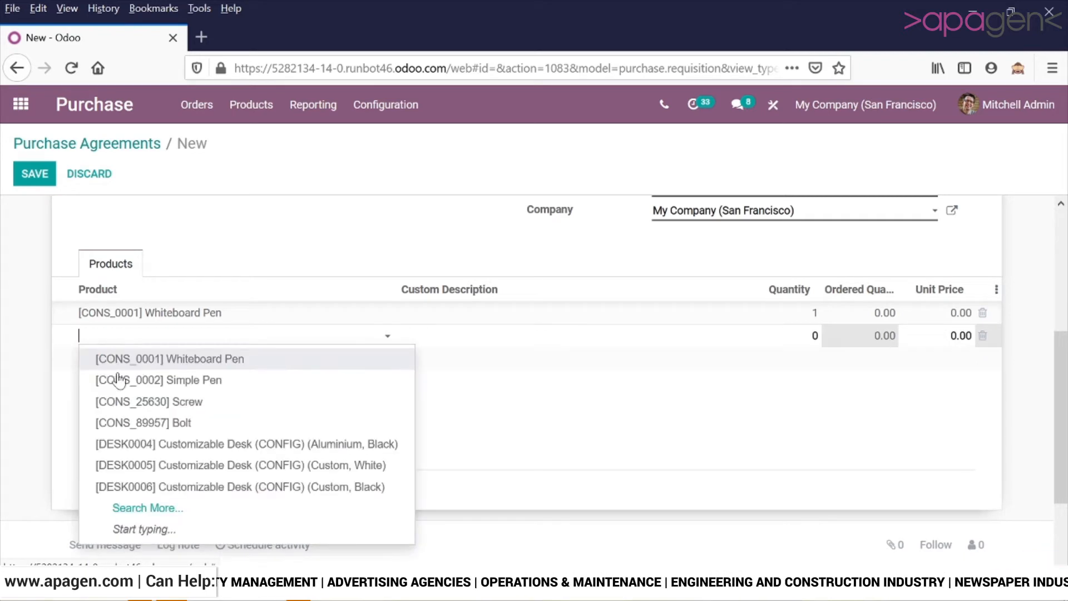
{"action": "left_click", "coordinate": [119, 376]}
{"action": "left_click", "coordinate": [112, 361]}
{"action": "left_click", "coordinate": [113, 364]}
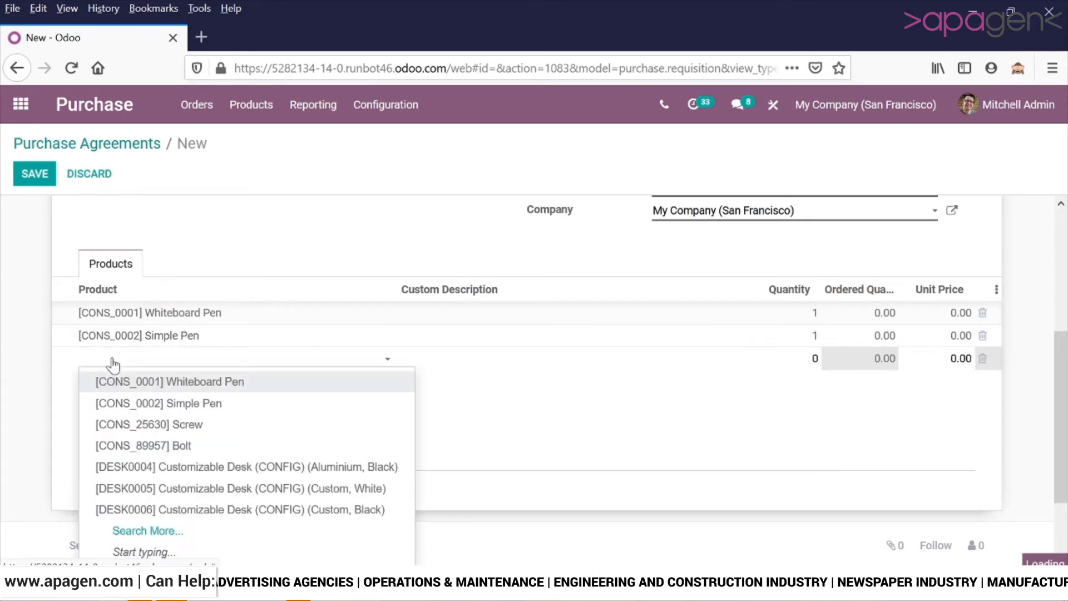
{"action": "left_click", "coordinate": [118, 402]}
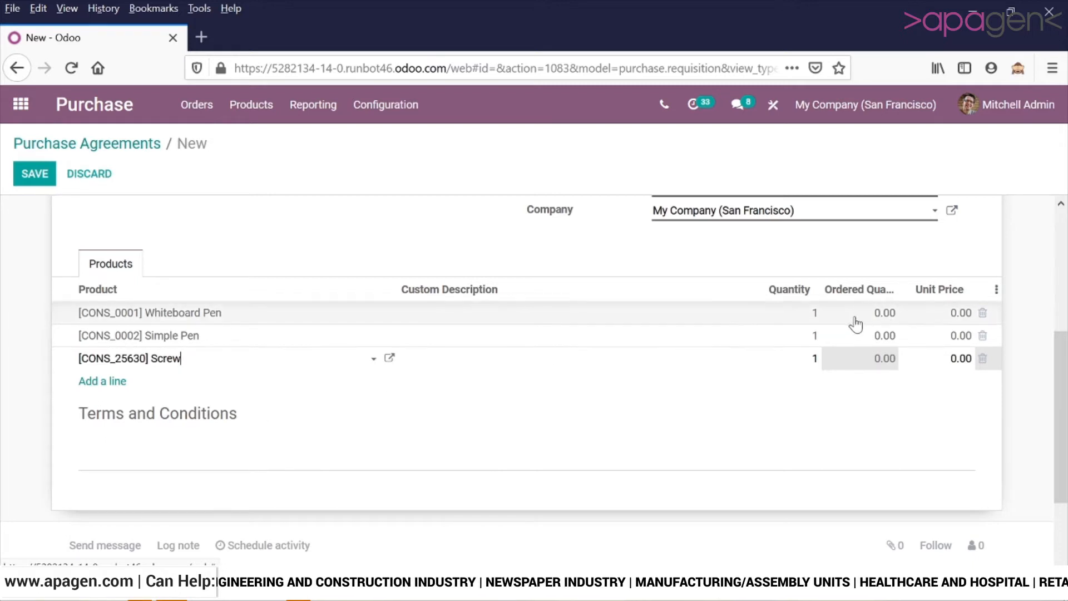
Set the line quantities to 546 for Whiteboard Pen, 65 for Simple Pen and 652 for Screw
{"action": "left_click", "coordinate": [809, 318]}
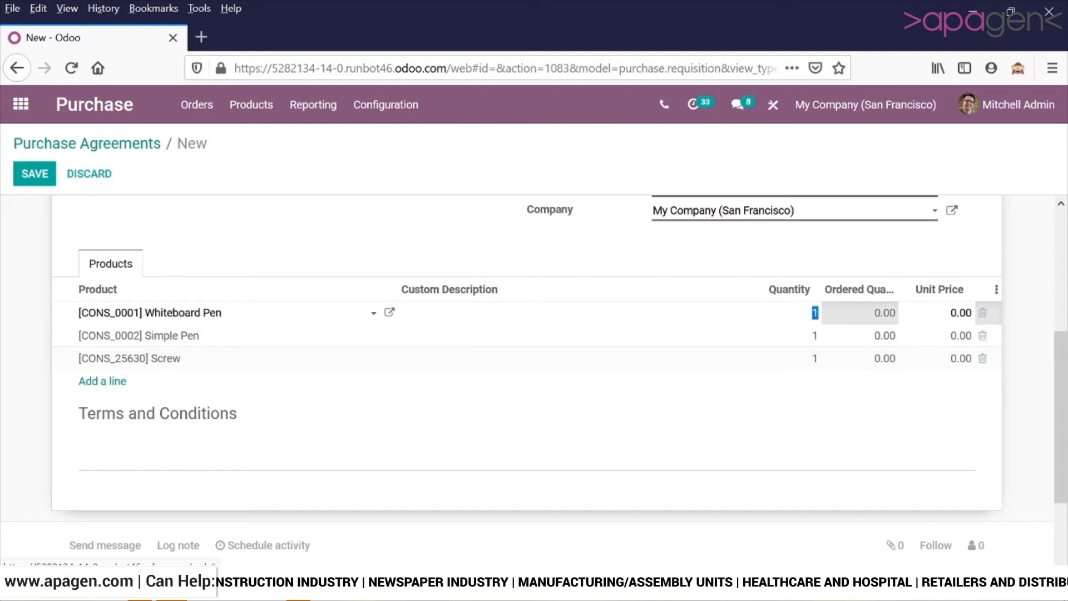
{"action": "type", "text": "546"}
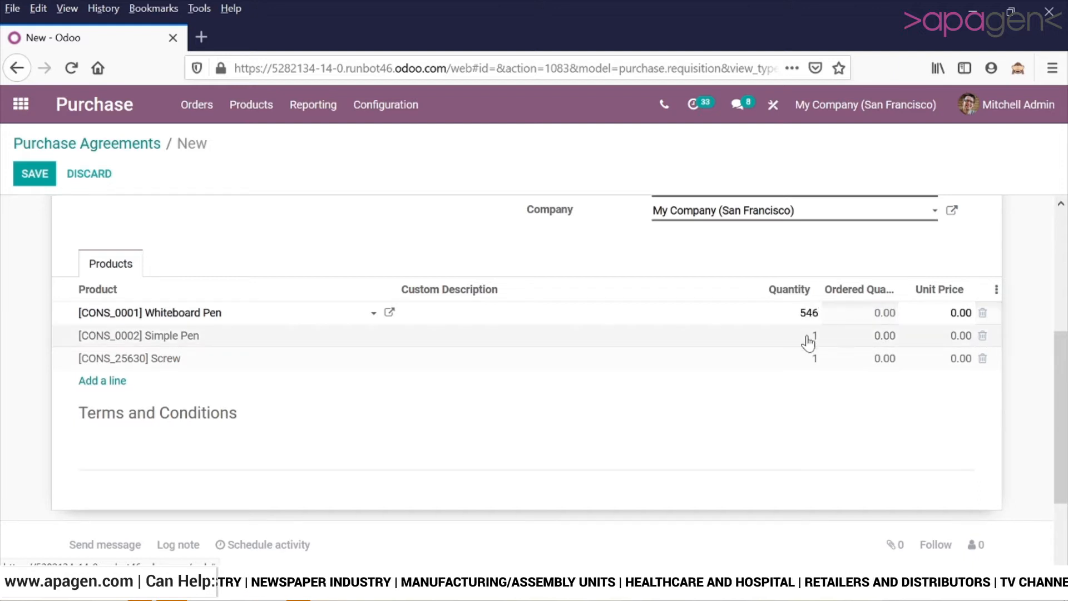
{"action": "left_click", "coordinate": [808, 341]}
{"action": "type", "text": "65"}
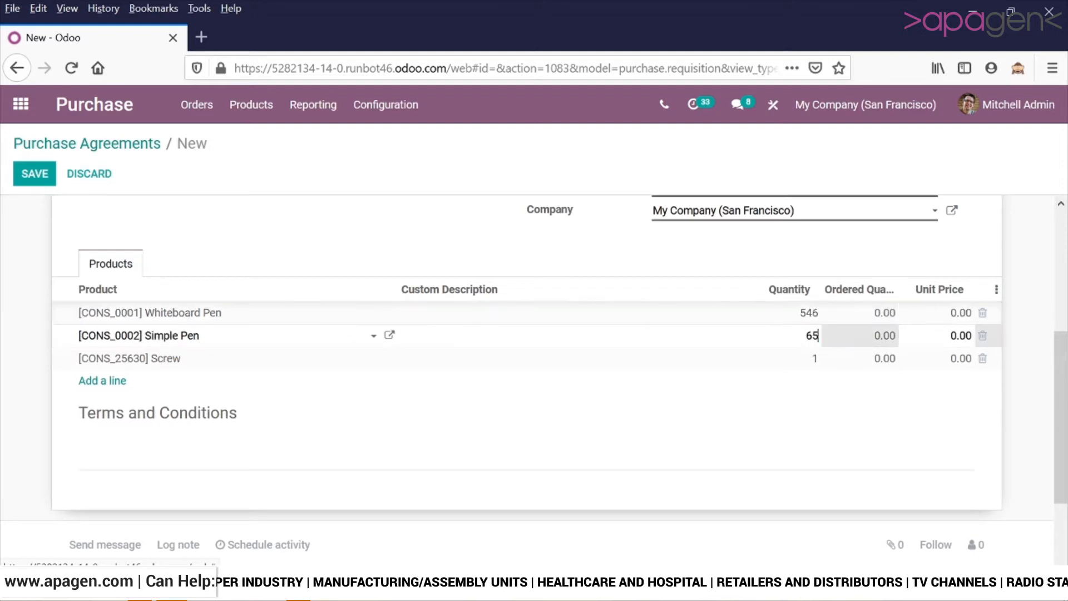
{"action": "left_click", "coordinate": [804, 361]}
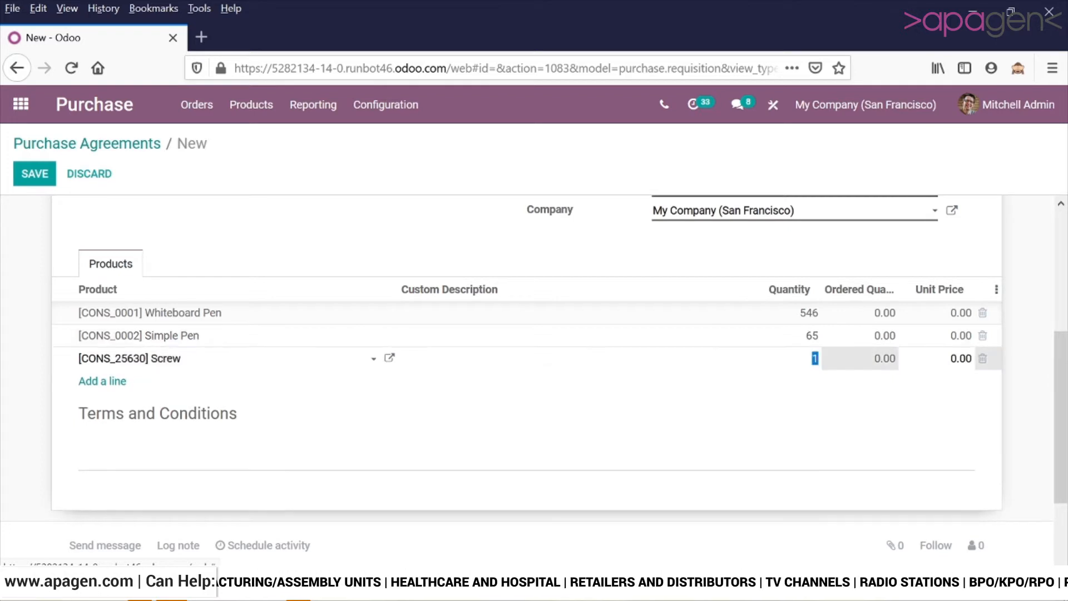
{"action": "type", "text": "65"}
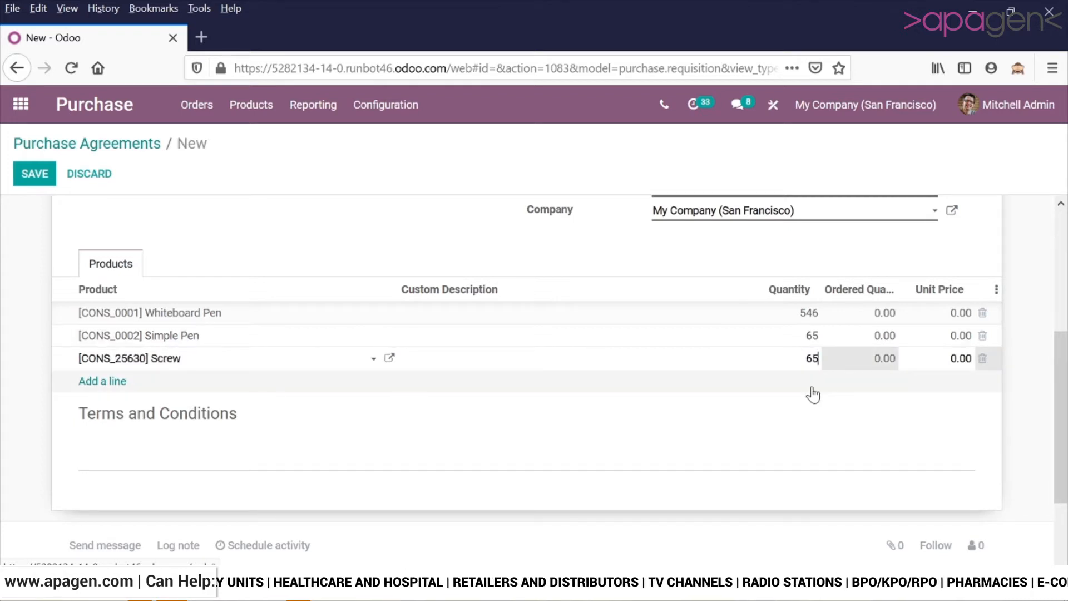
{"action": "type", "text": "2"}
{"action": "left_click", "coordinate": [780, 246]}
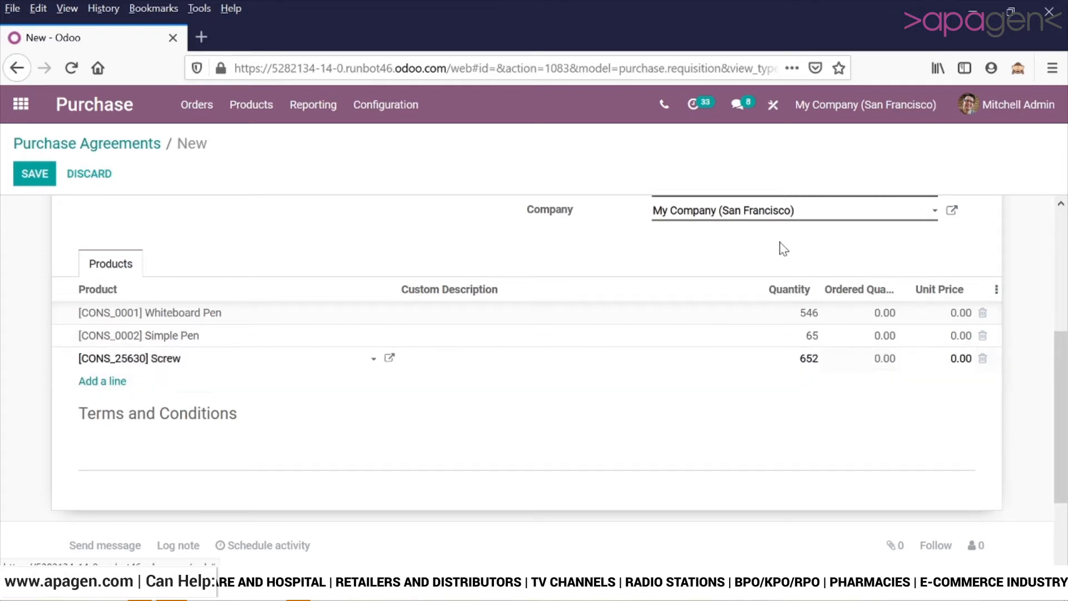
Set the unit prices to 56 for Whiteboard Pen, 34 for Simple Pen and 51 for Screw
{"action": "left_click", "coordinate": [961, 313]}
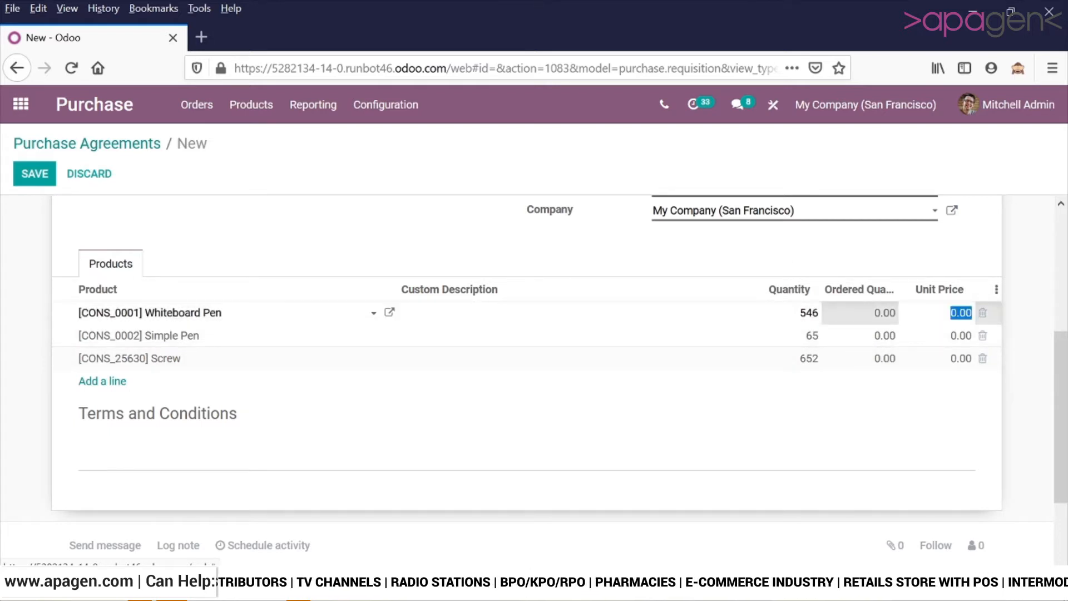
{"action": "type", "text": "56"}
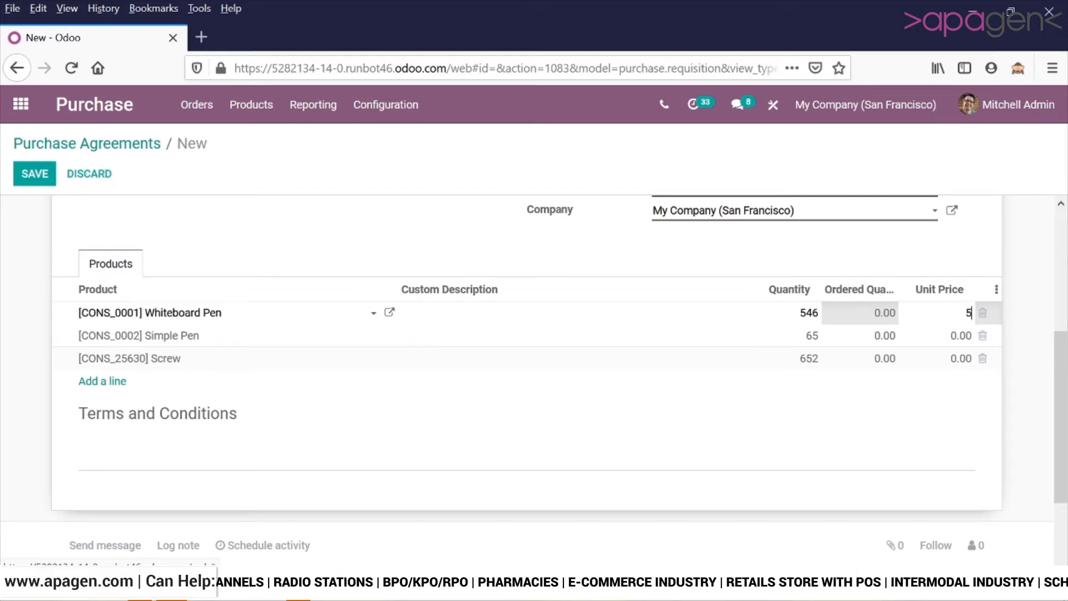
{"action": "left_click", "coordinate": [931, 336]}
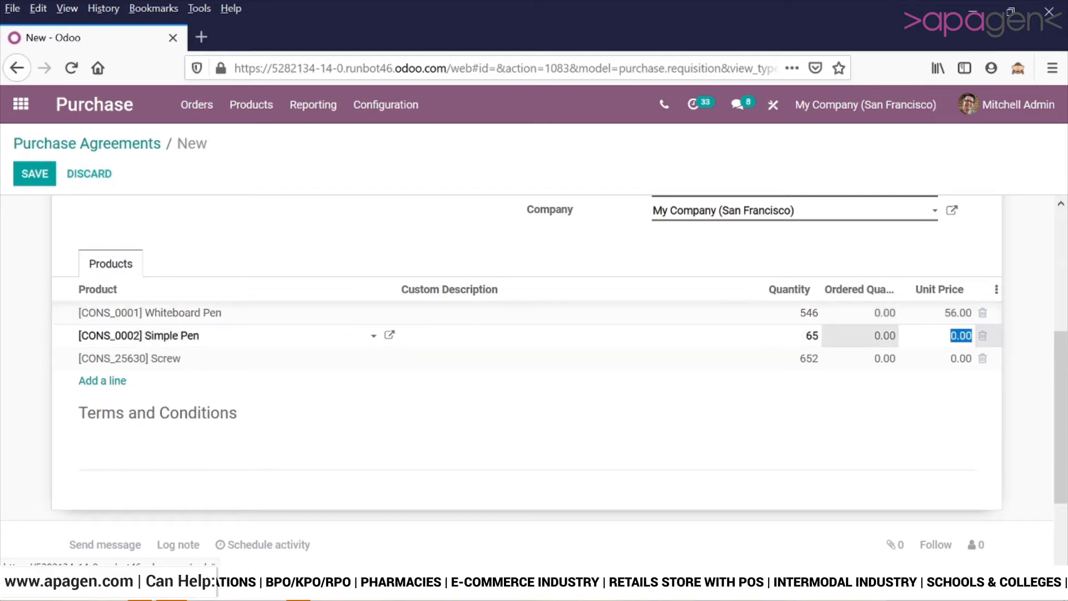
{"action": "type", "text": "34"}
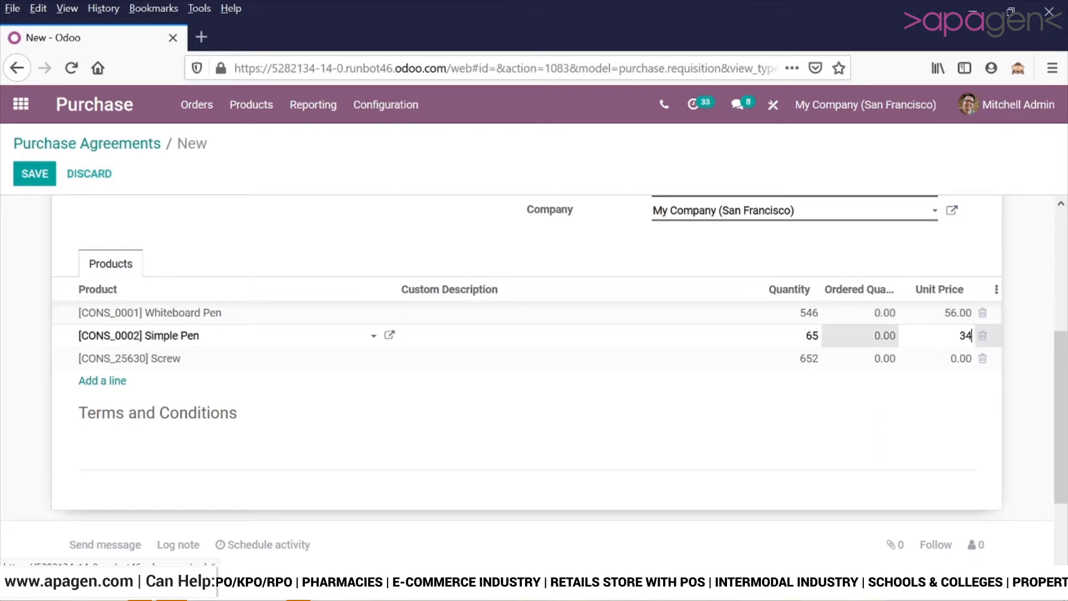
{"action": "left_click", "coordinate": [944, 363]}
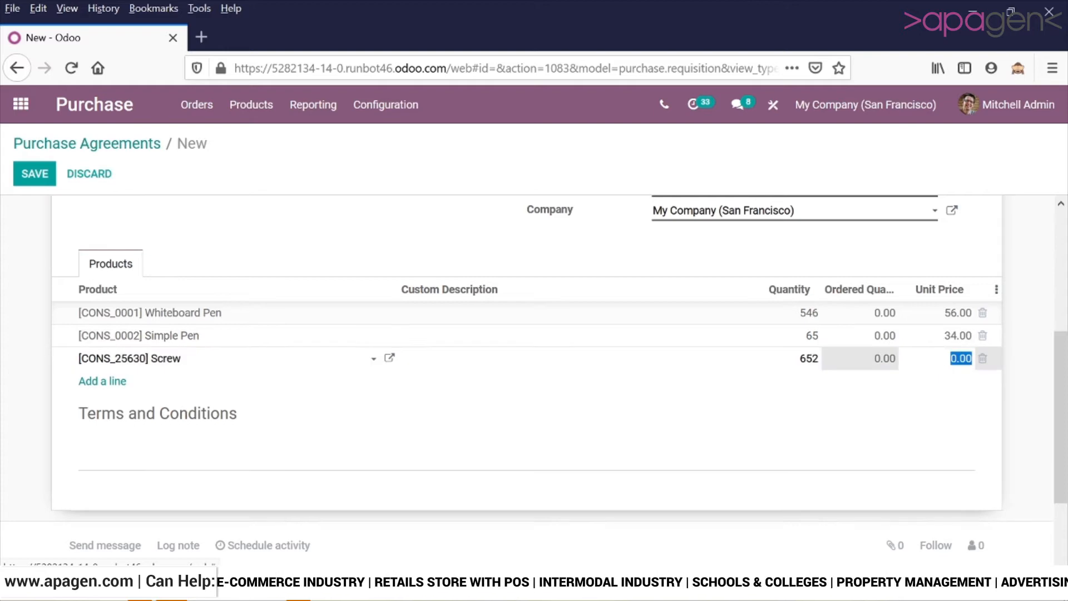
{"action": "type", "text": "51"}
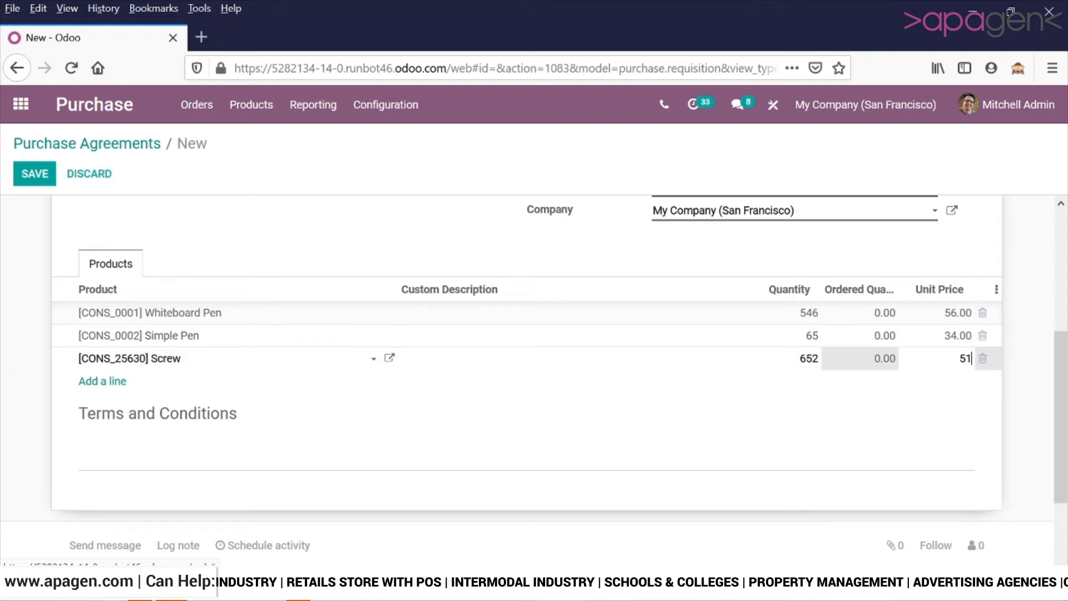
{"action": "left_click", "coordinate": [901, 257]}
Confirm the blanket order agreement, check its product lines, and save the record
{"action": "scroll", "coordinate": [488, 429], "scroll_direction": "up", "scroll_amount": 3}
{"action": "scroll", "coordinate": [488, 429], "scroll_direction": "up", "scroll_amount": 1}
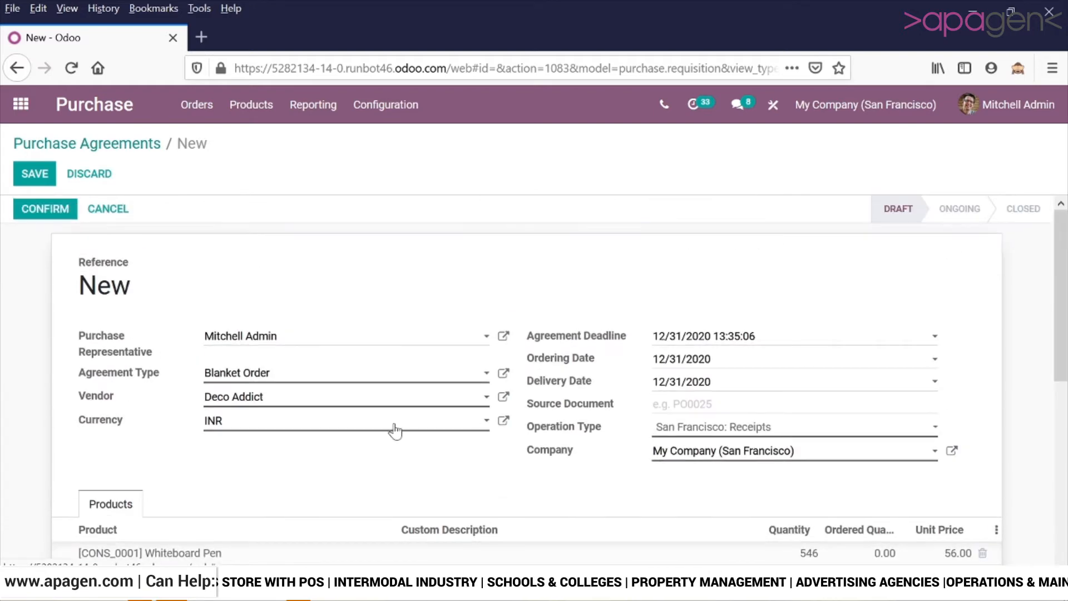
{"action": "left_click", "coordinate": [40, 214]}
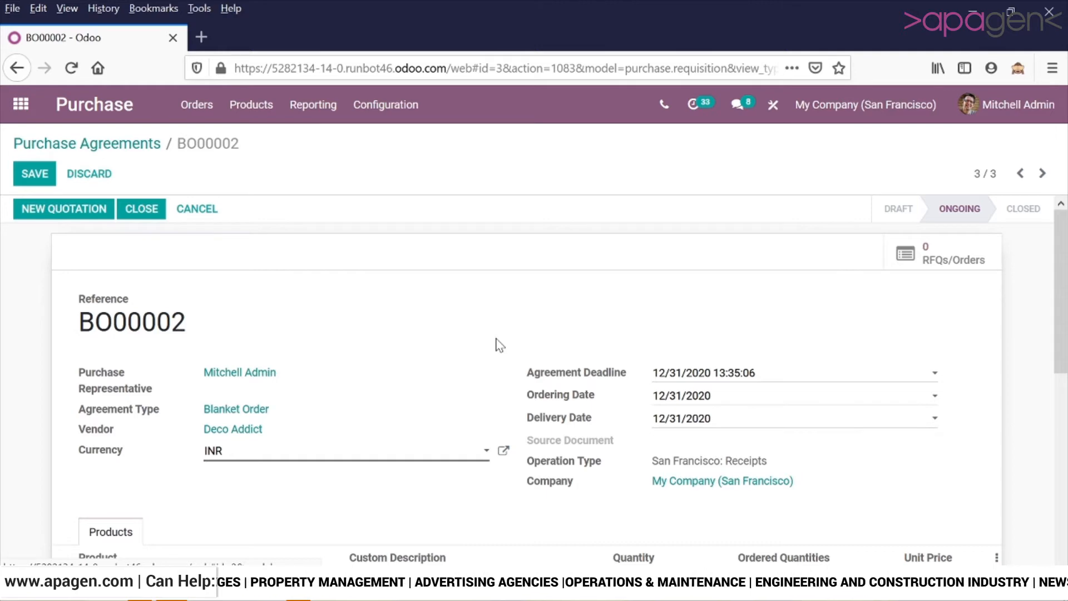
{"action": "scroll", "coordinate": [497, 345], "scroll_direction": "down", "scroll_amount": 4}
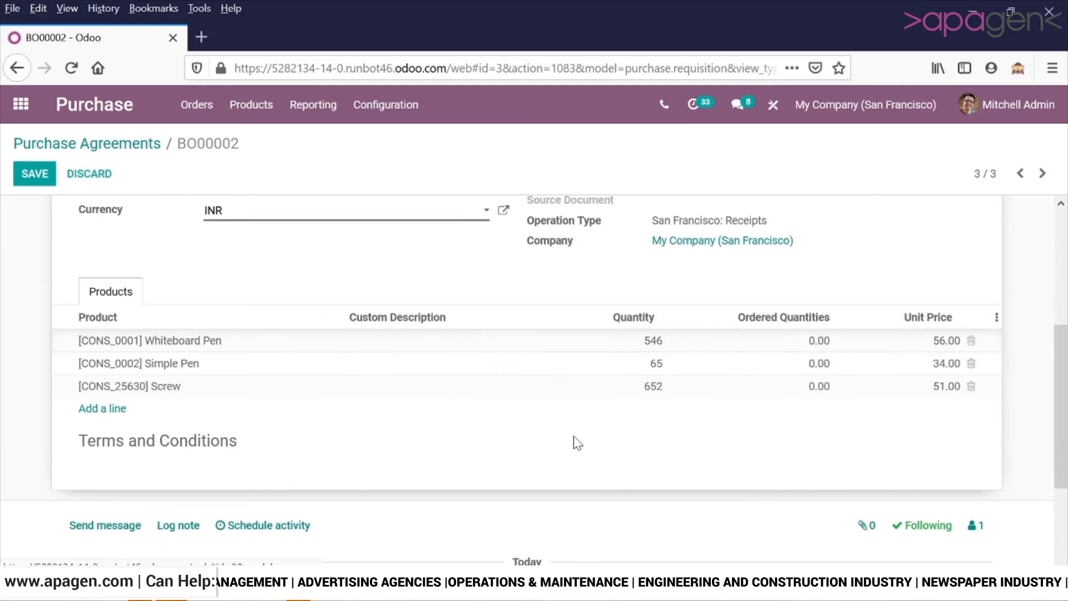
{"action": "scroll", "coordinate": [765, 400], "scroll_direction": "up", "scroll_amount": 4}
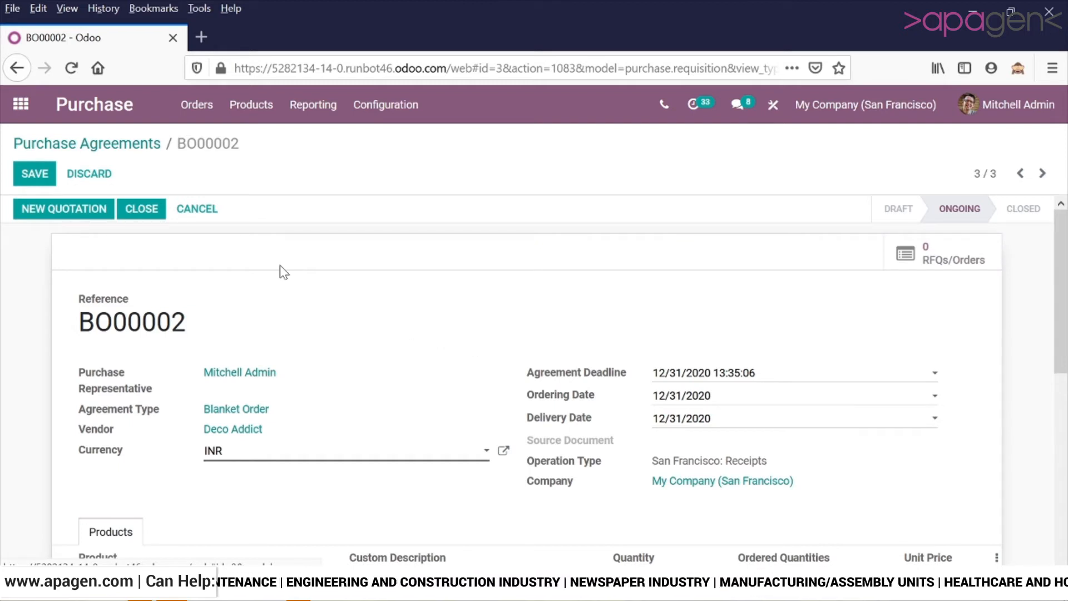
{"action": "left_click", "coordinate": [17, 179]}
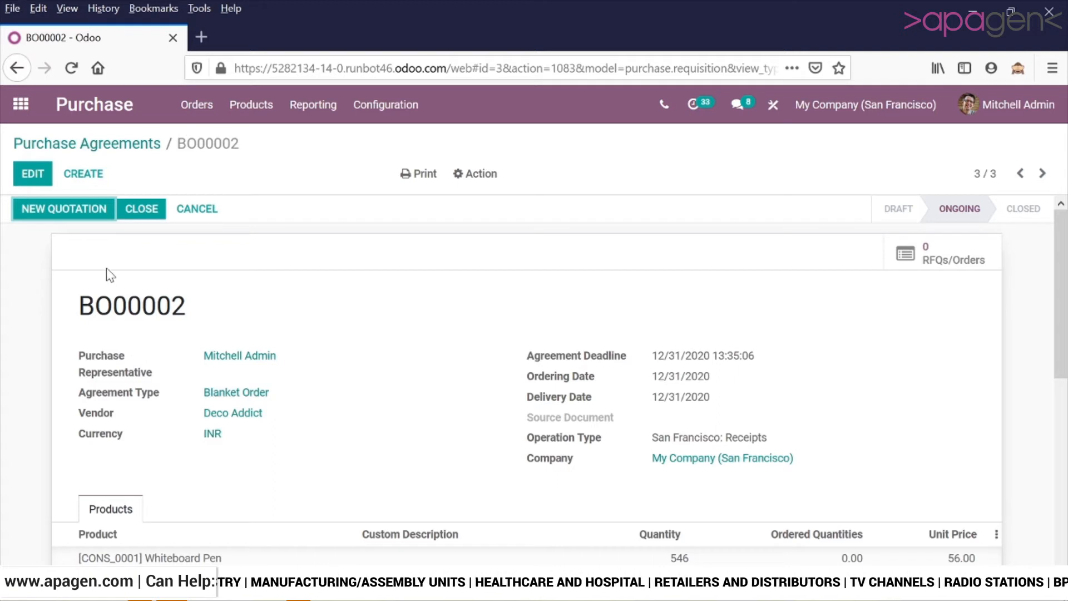
Open the list of purchase agreements and reopen the newly confirmed blanket order with the 12/31/2020 ordering date
{"action": "left_click", "coordinate": [217, 109]}
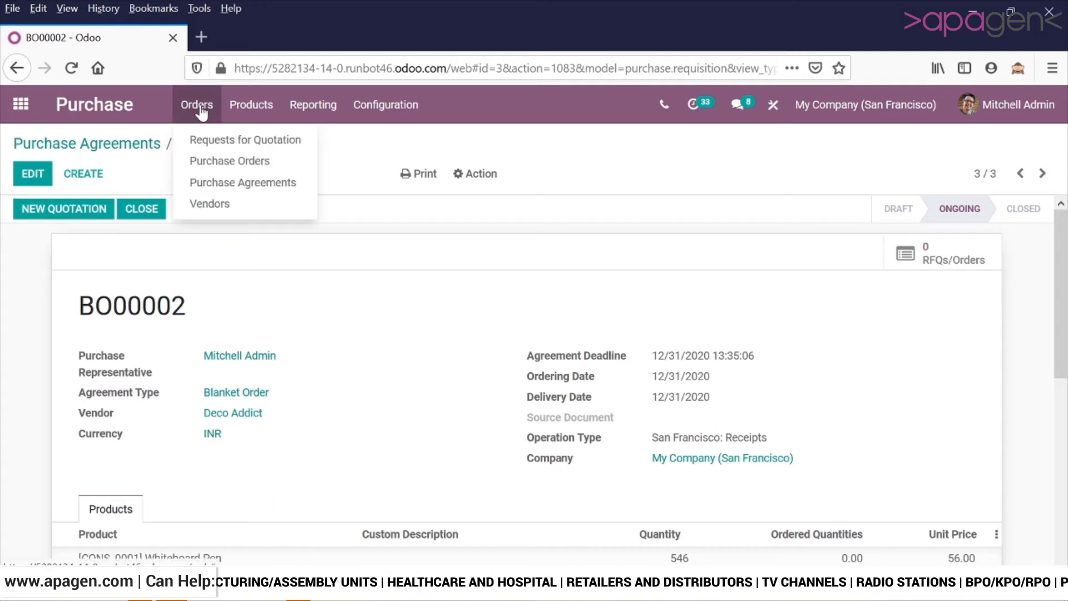
{"action": "left_click", "coordinate": [216, 183]}
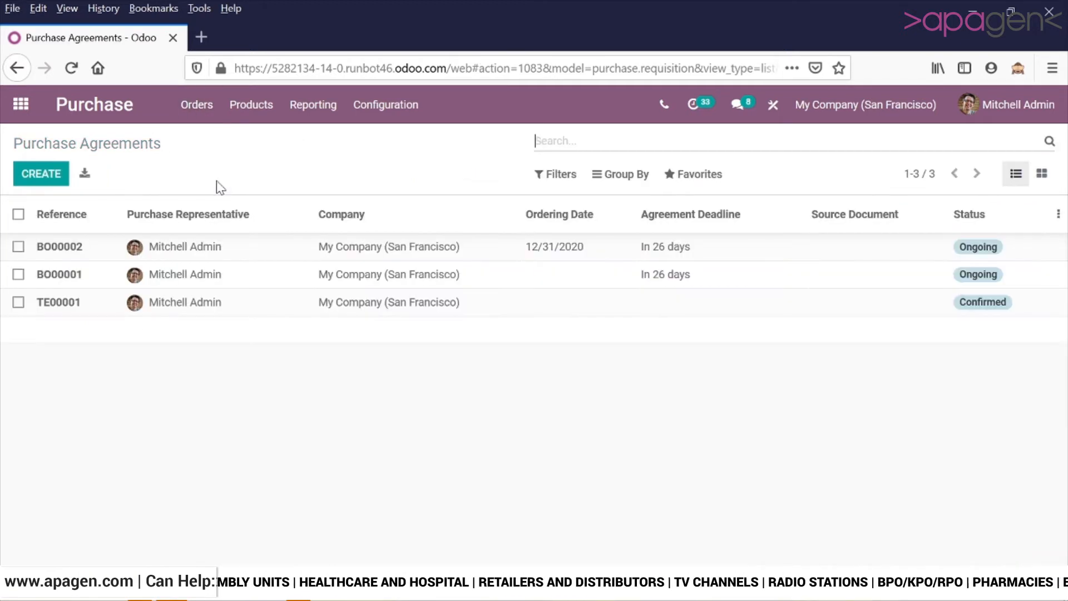
{"action": "left_click", "coordinate": [238, 251]}
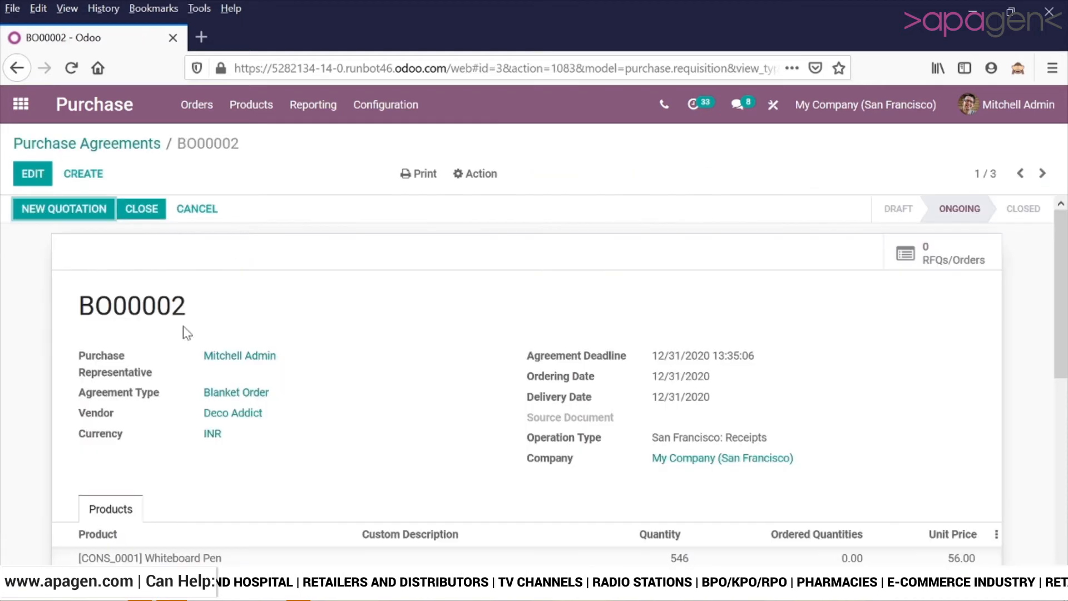
Create a new quotation from the blanket order and set its currency to INR
{"action": "left_click", "coordinate": [82, 210]}
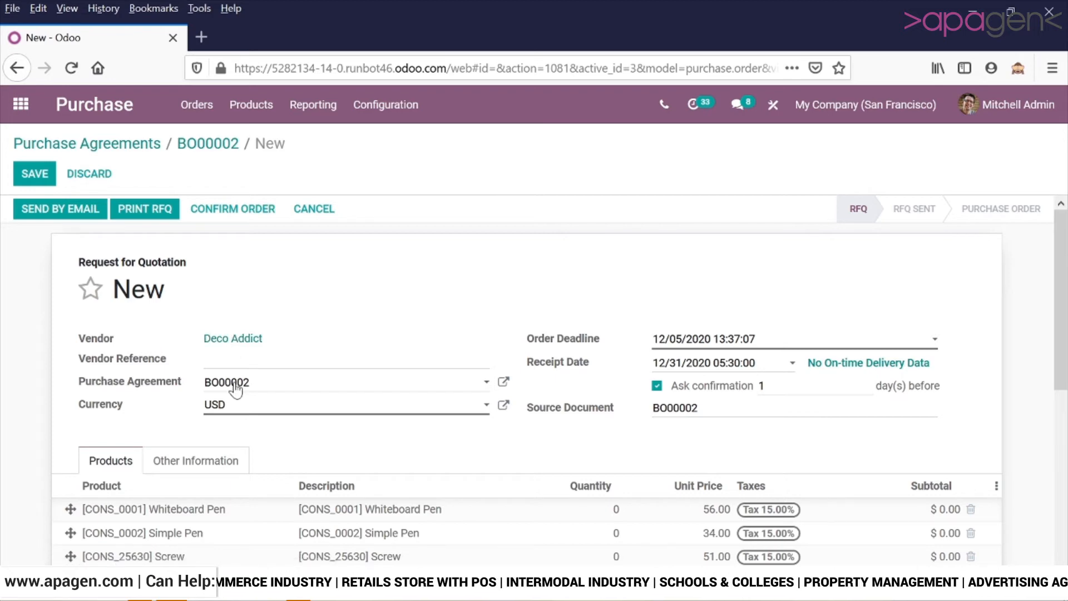
{"action": "scroll", "coordinate": [236, 392], "scroll_direction": "down", "scroll_amount": 2}
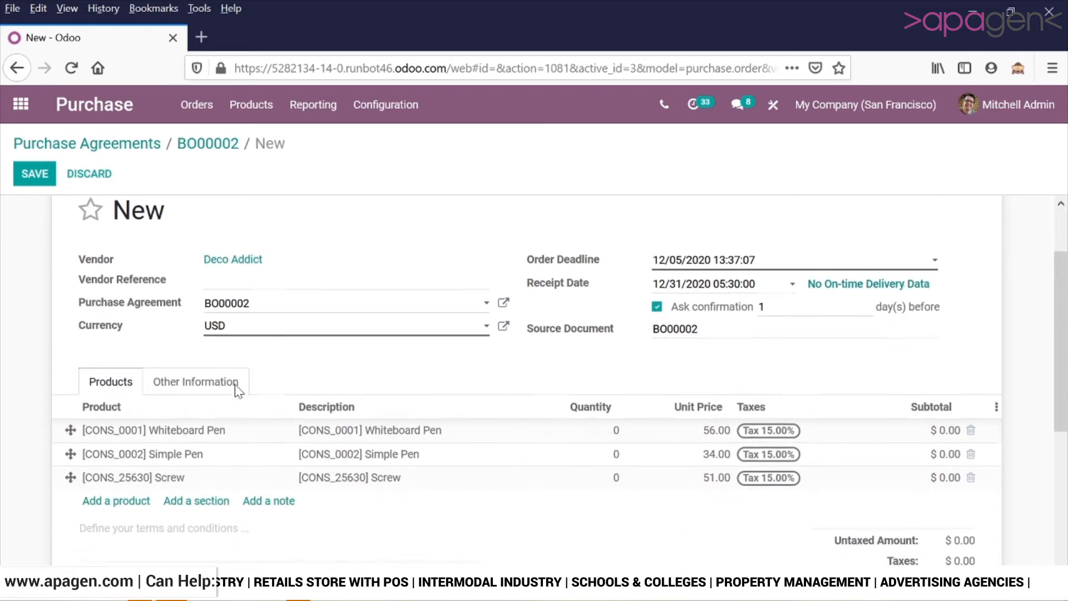
{"action": "left_click", "coordinate": [258, 329]}
{"action": "left_click", "coordinate": [243, 415]}
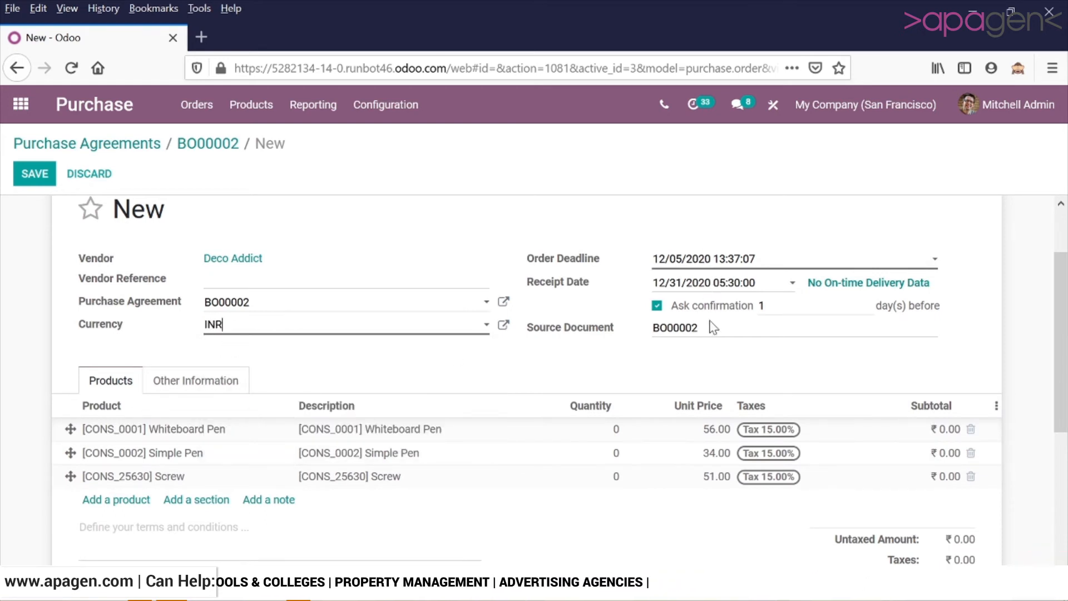
Set the quotation quantities to 4 for Whiteboard Pen, 5 for Simple Pen and 2 for Screw
{"action": "scroll", "coordinate": [712, 331], "scroll_direction": "down", "scroll_amount": 3}
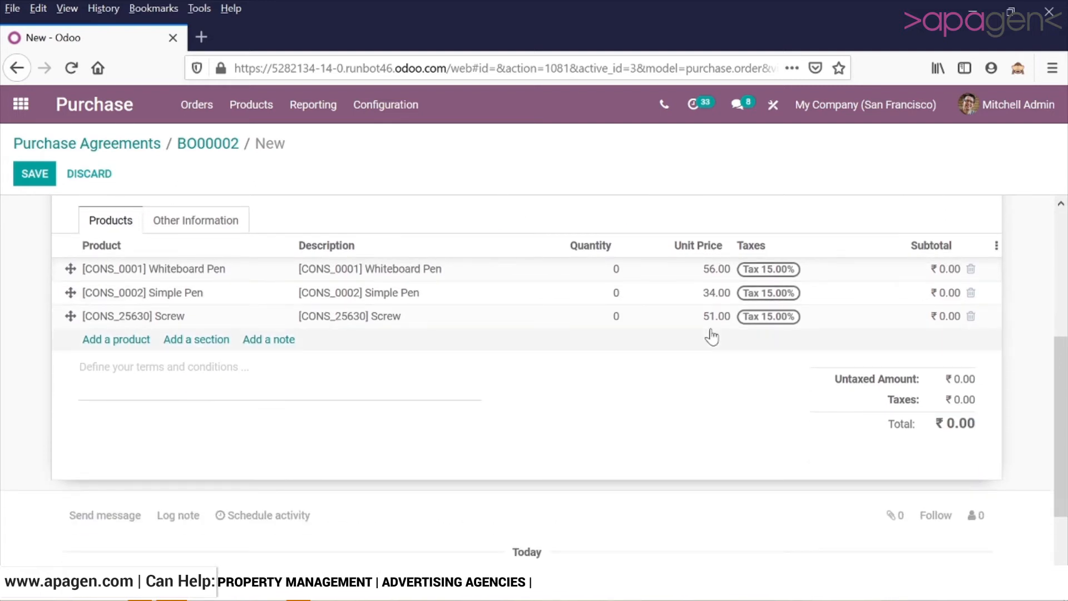
{"action": "left_click", "coordinate": [618, 270]}
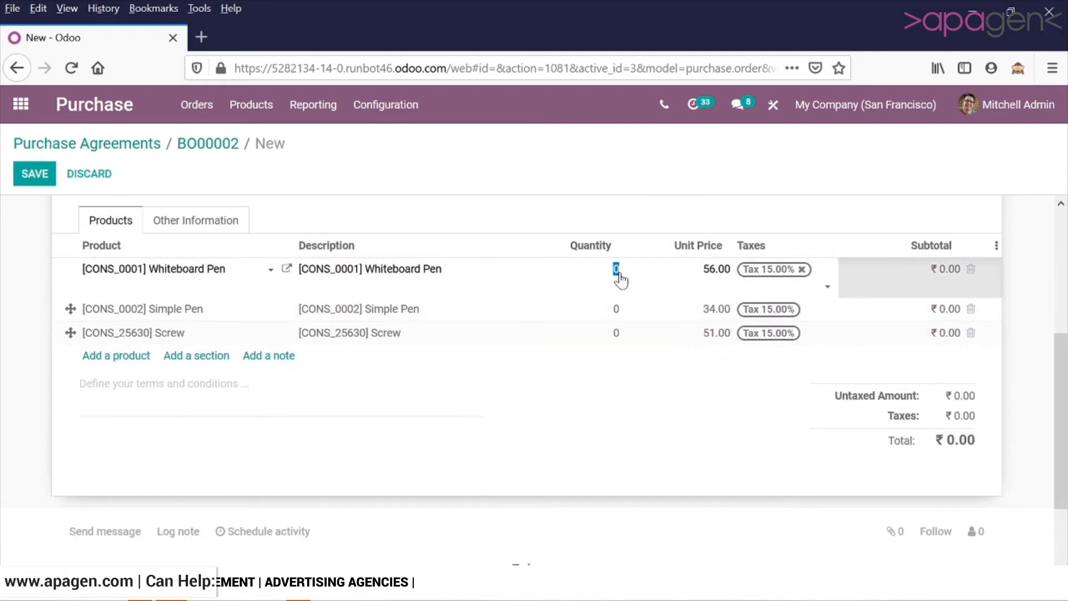
{"action": "type", "text": "4"}
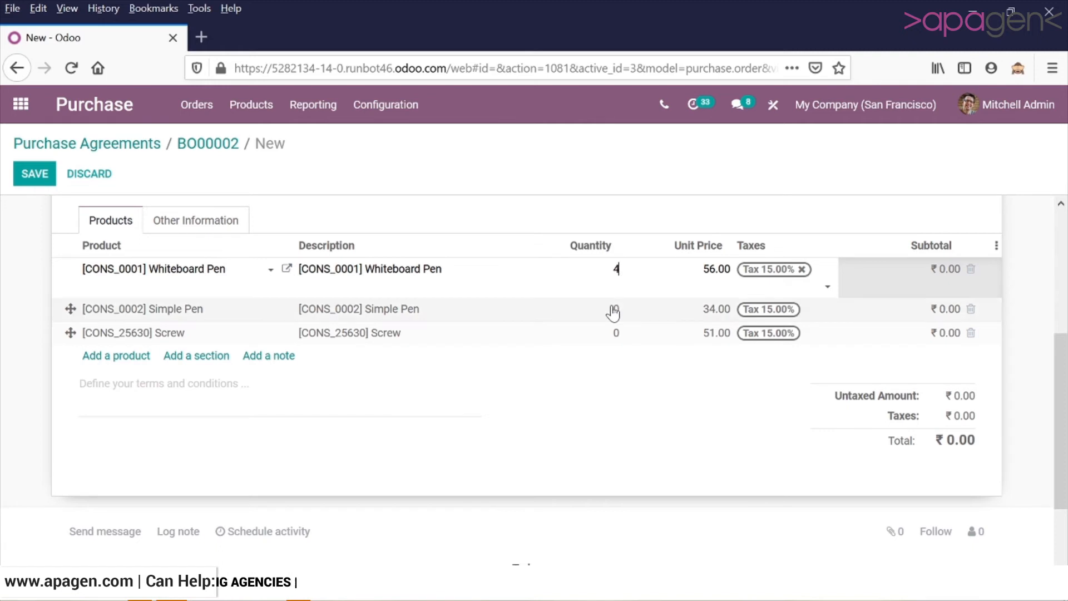
{"action": "left_click", "coordinate": [613, 310]}
{"action": "type", "text": "5"}
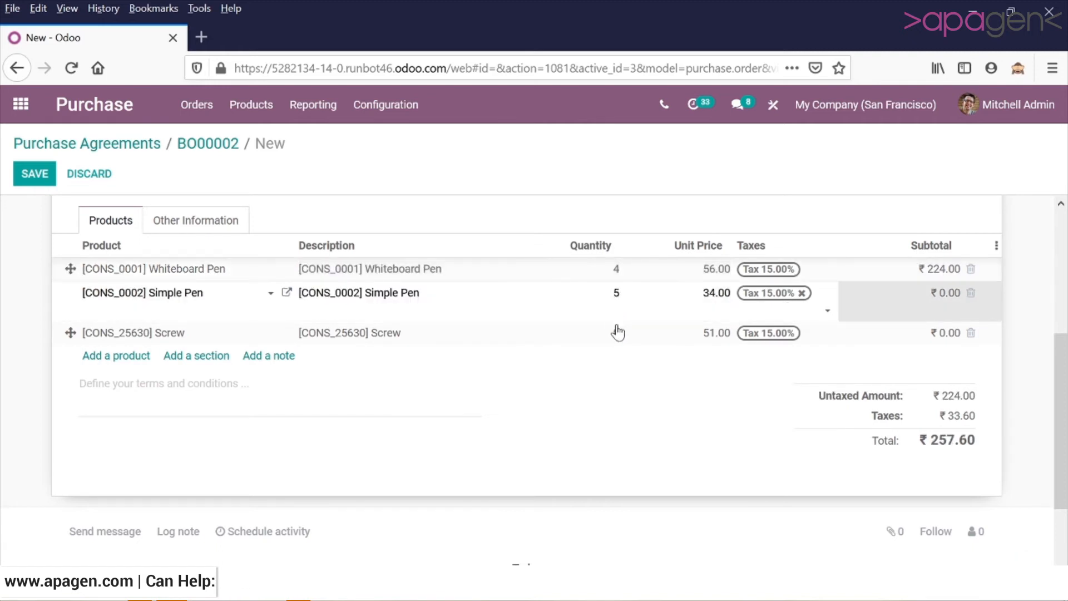
{"action": "left_click", "coordinate": [616, 337]}
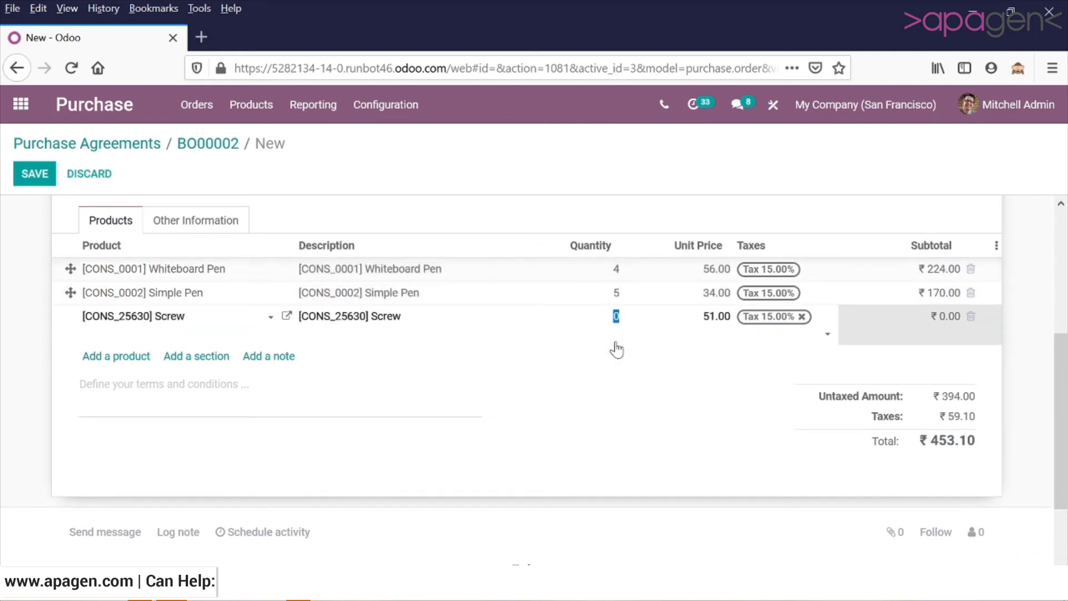
{"action": "type", "text": "2"}
{"action": "left_click", "coordinate": [680, 217]}
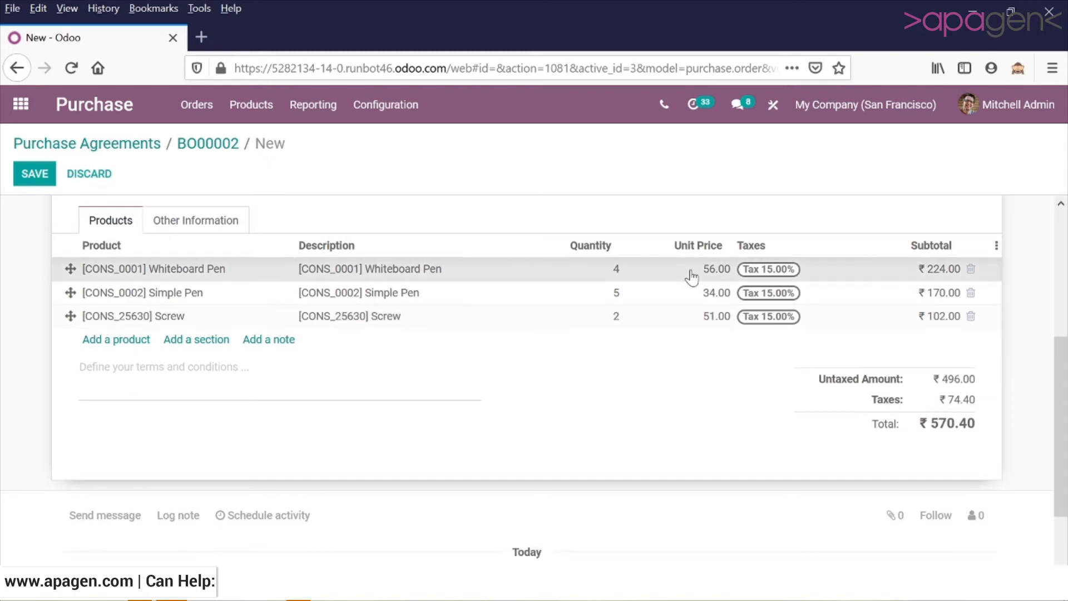
{"action": "left_click", "coordinate": [691, 274]}
{"action": "left_click", "coordinate": [740, 208]}
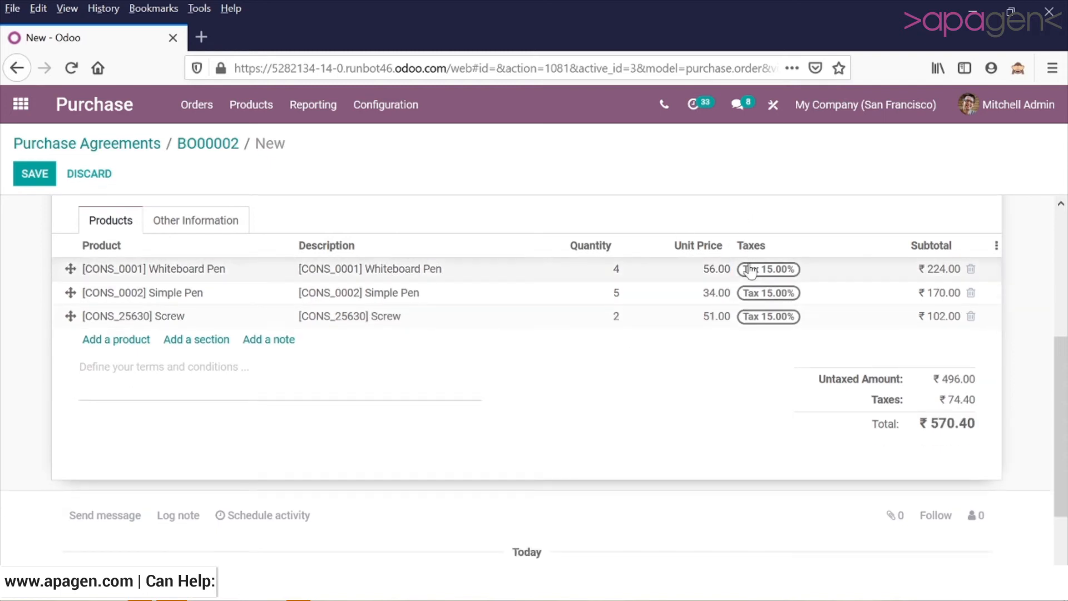
Confirm the quotation as a purchase order and check the order's product lines
{"action": "scroll", "coordinate": [763, 353], "scroll_direction": "down", "scroll_amount": 2}
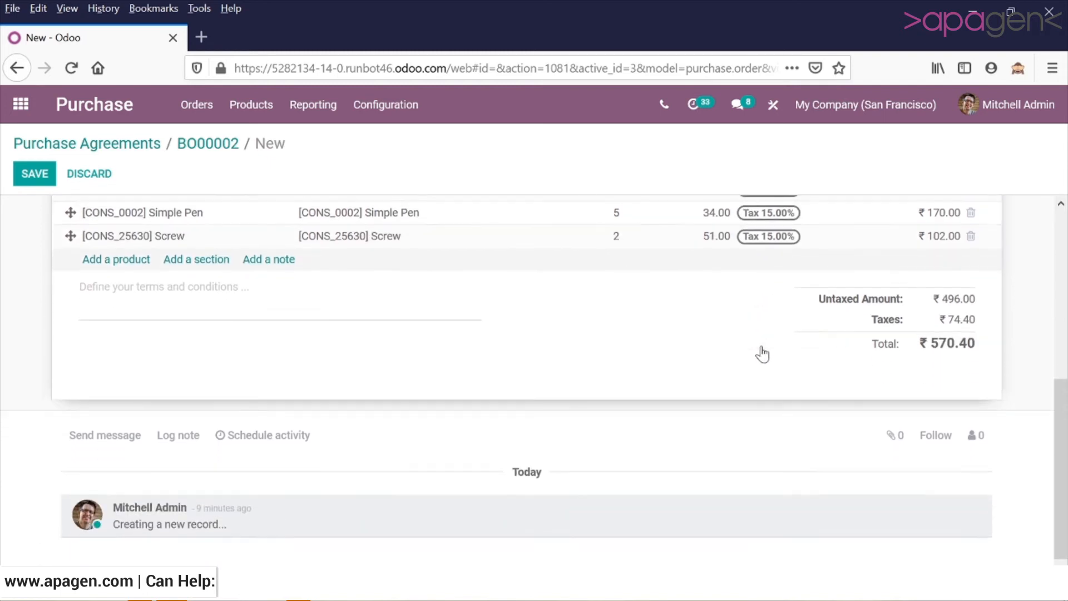
{"action": "scroll", "coordinate": [762, 353], "scroll_direction": "up", "scroll_amount": 5}
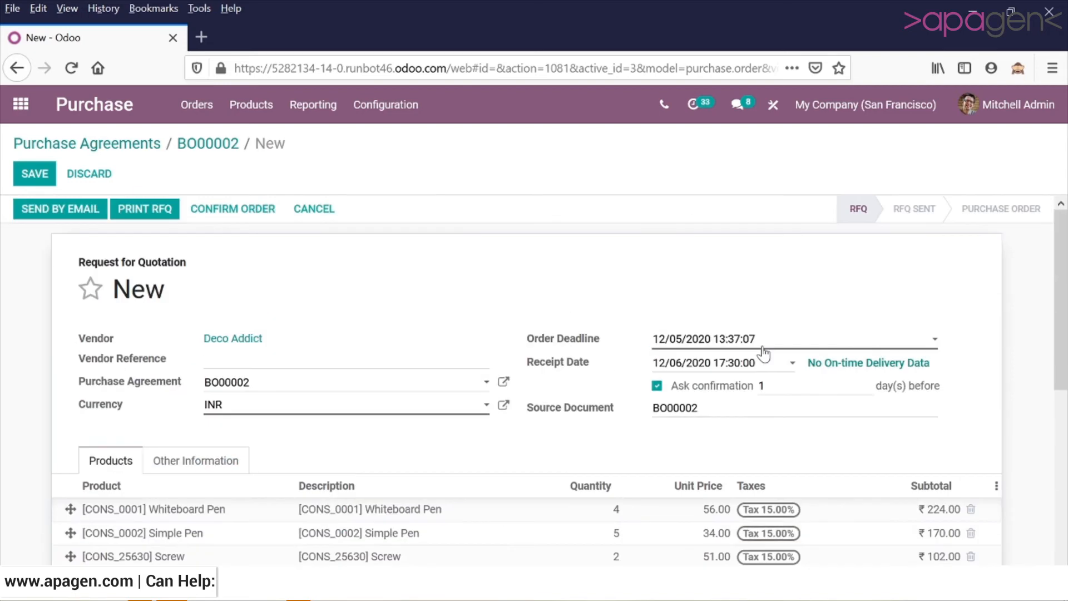
{"action": "left_click", "coordinate": [205, 213]}
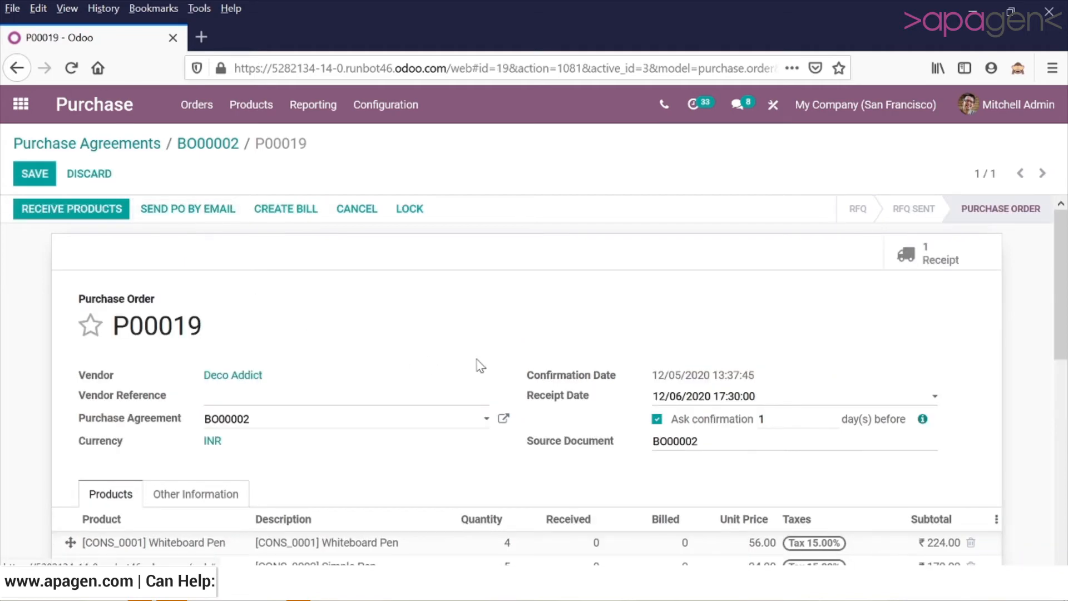
{"action": "scroll", "coordinate": [480, 366], "scroll_direction": "down", "scroll_amount": 5}
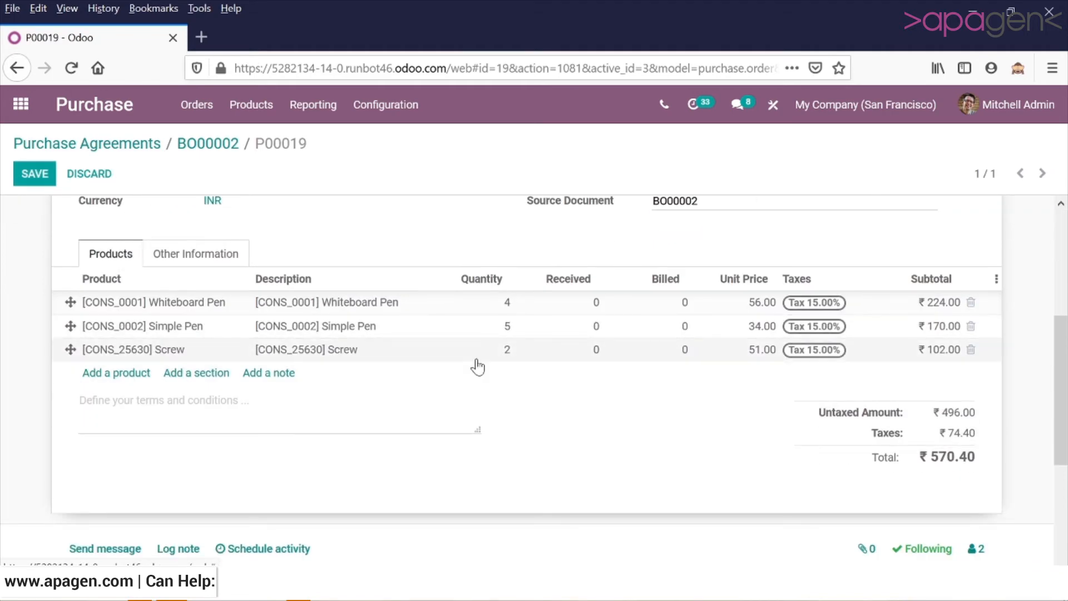
{"action": "scroll", "coordinate": [478, 367], "scroll_direction": "up", "scroll_amount": 5}
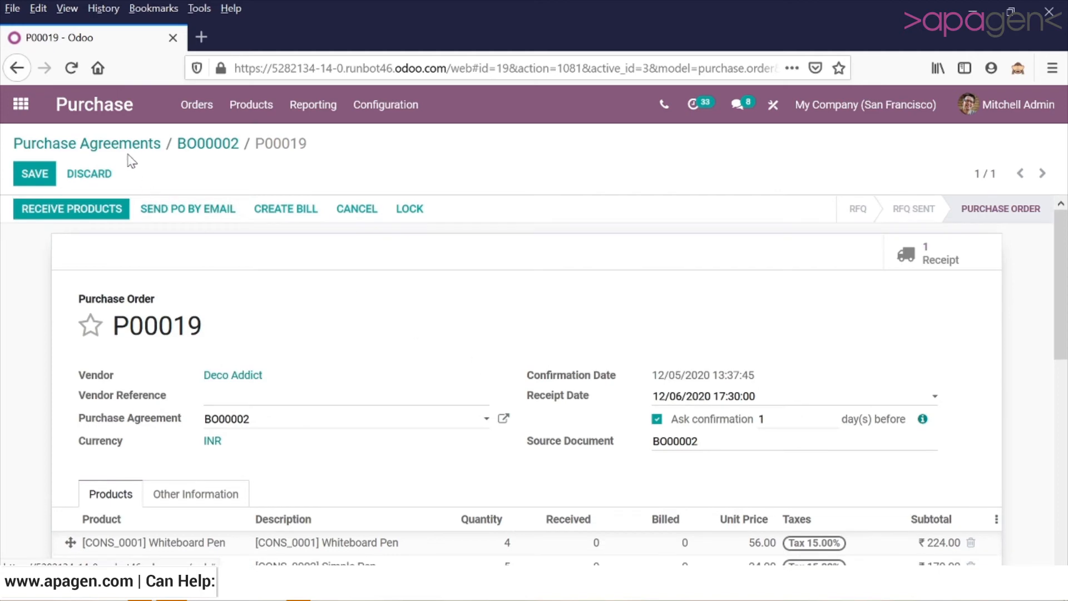
Return to the blanket order agreement and examine the ordered quantities against the agreed quantities for each product
{"action": "left_click", "coordinate": [233, 145]}
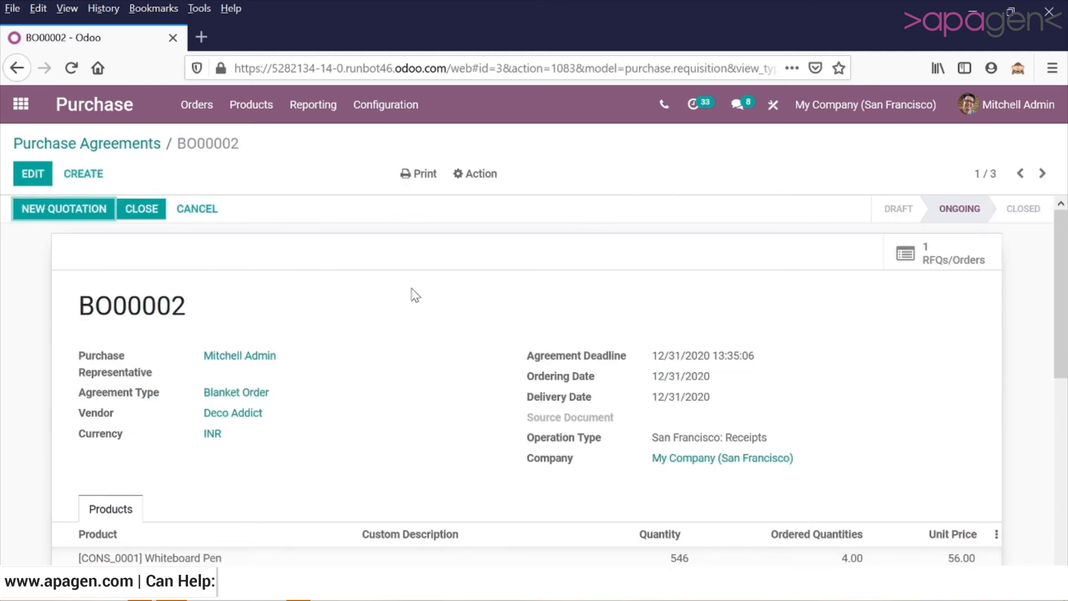
{"action": "scroll", "coordinate": [414, 295], "scroll_direction": "down", "scroll_amount": 3}
{"action": "scroll", "coordinate": [413, 301], "scroll_direction": "down", "scroll_amount": 4}
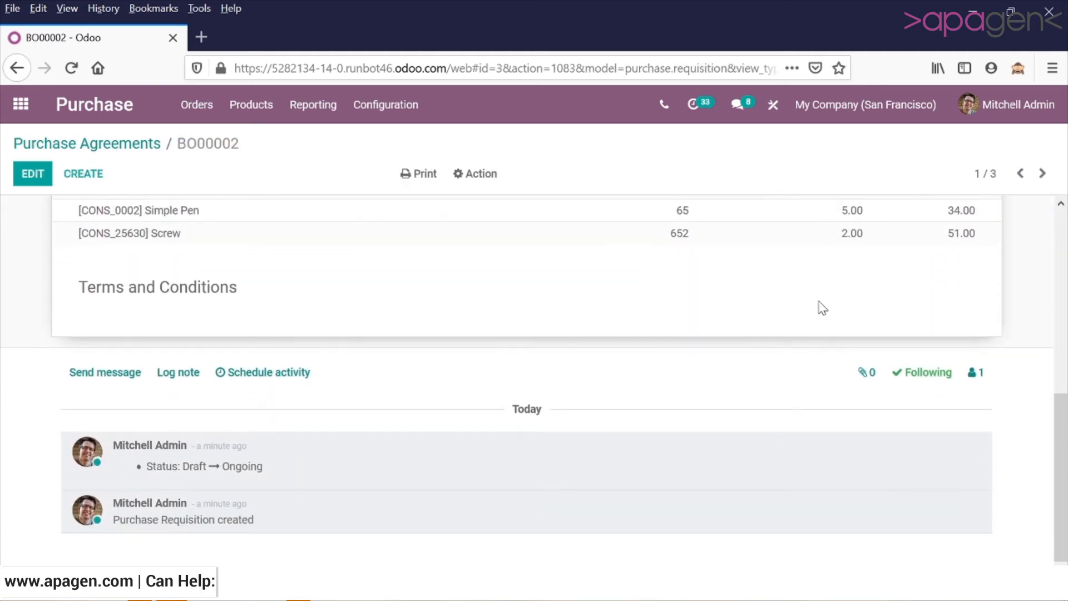
{"action": "scroll", "coordinate": [814, 240], "scroll_direction": "up", "scroll_amount": 3}
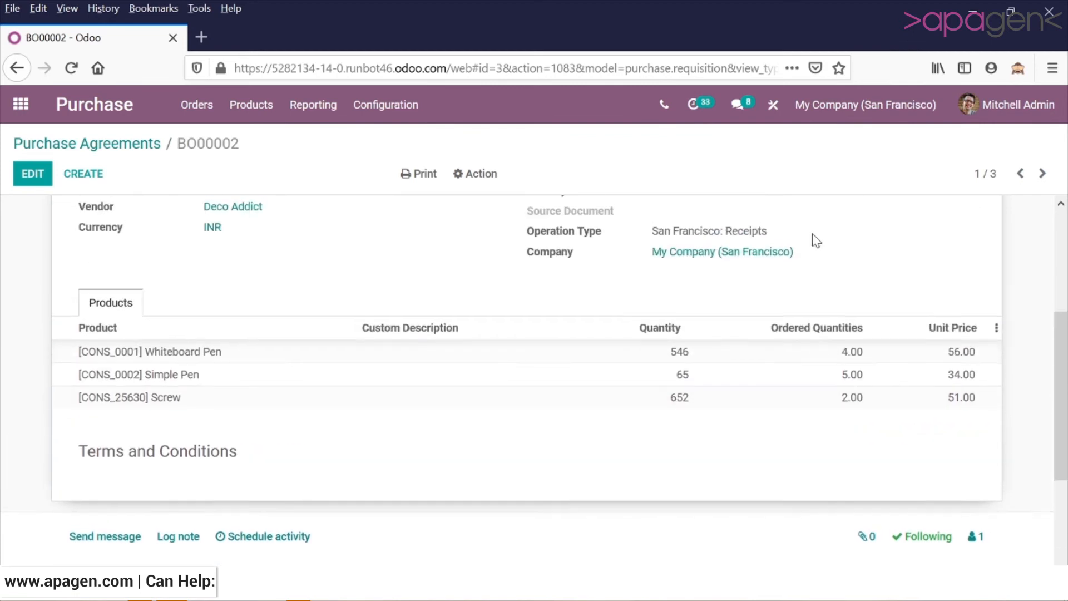
{"action": "scroll", "coordinate": [816, 241], "scroll_direction": "up", "scroll_amount": 4}
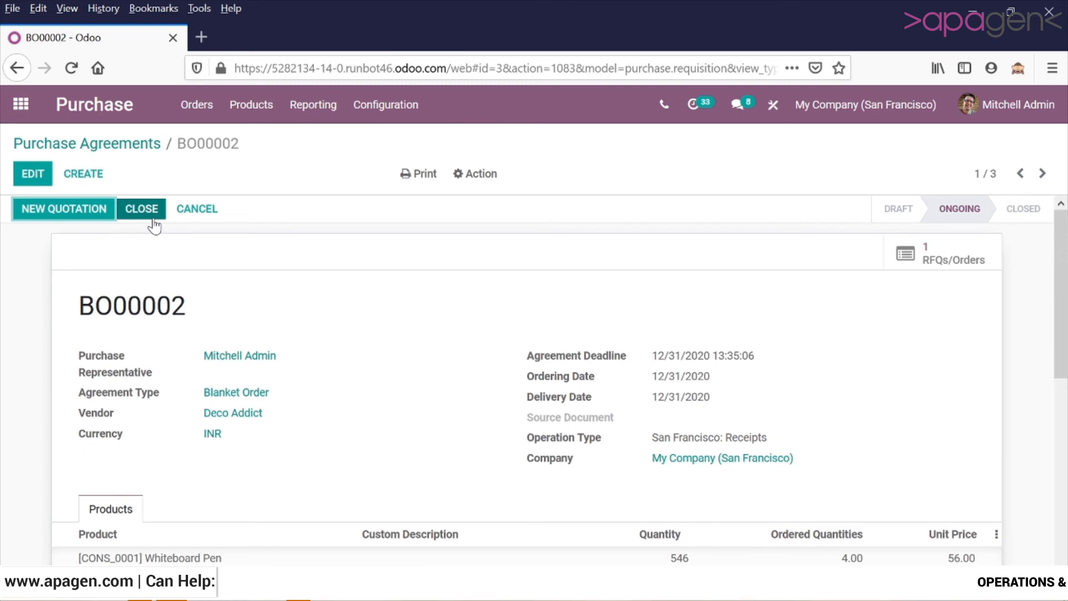
{"action": "scroll", "coordinate": [444, 372], "scroll_direction": "down", "scroll_amount": 4}
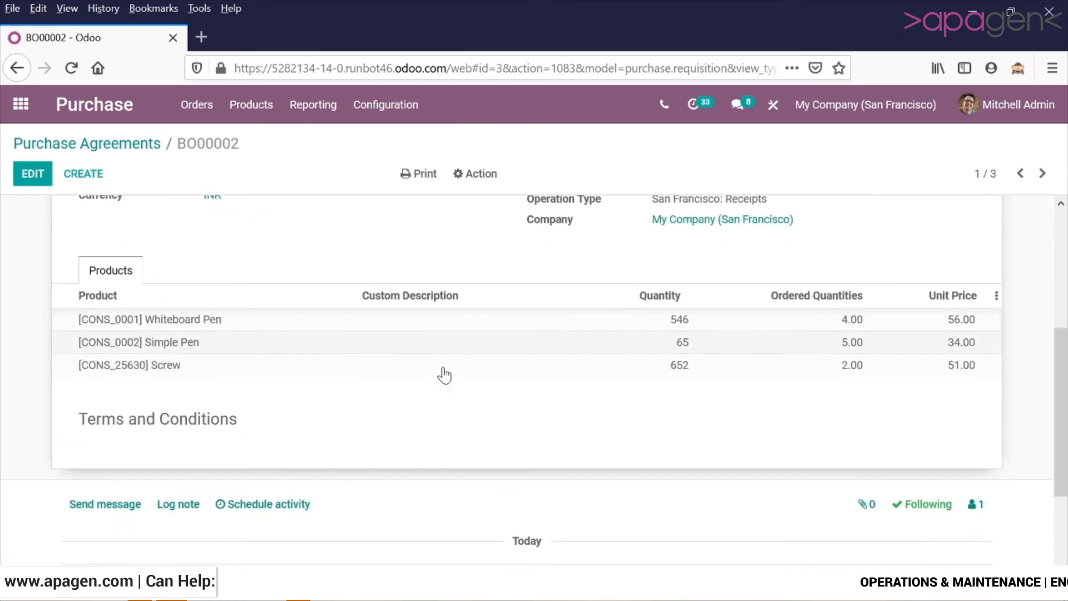
{"action": "scroll", "coordinate": [444, 374], "scroll_direction": "up", "scroll_amount": 1}
{"action": "scroll", "coordinate": [445, 373], "scroll_direction": "up", "scroll_amount": 3}
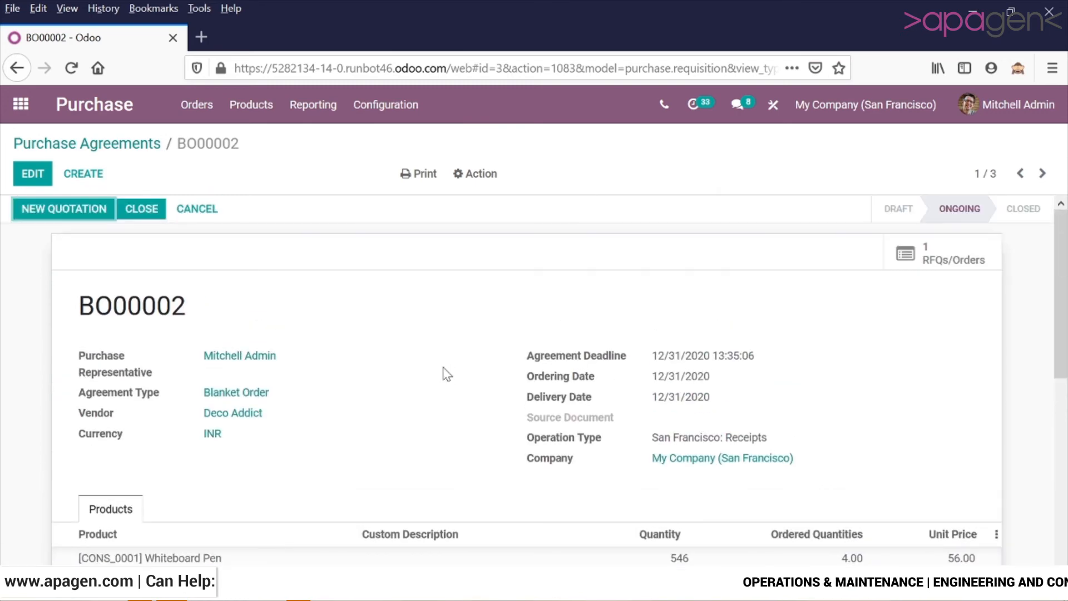
Review the agreement's product lines and close the blanket order
{"action": "scroll", "coordinate": [462, 378], "scroll_direction": "down", "scroll_amount": 4}
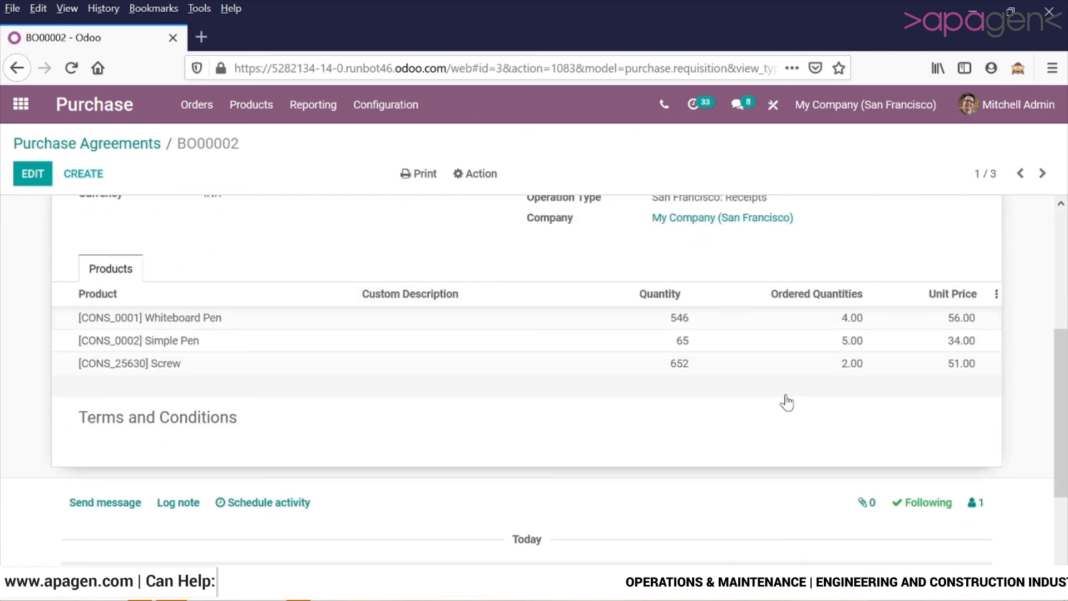
{"action": "scroll", "coordinate": [789, 401], "scroll_direction": "up", "scroll_amount": 4}
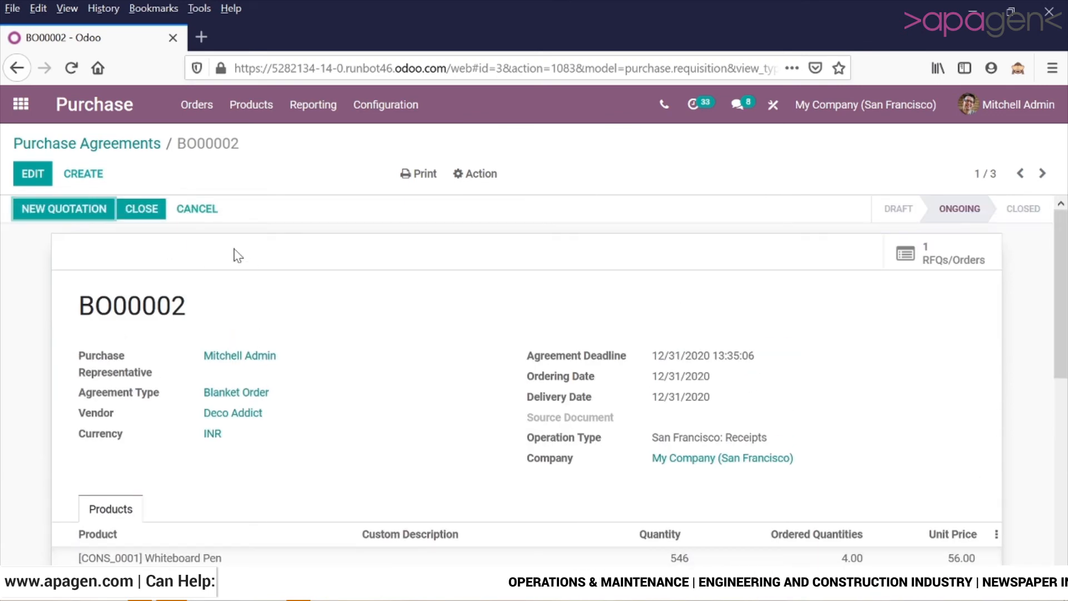
{"action": "left_click", "coordinate": [133, 213]}
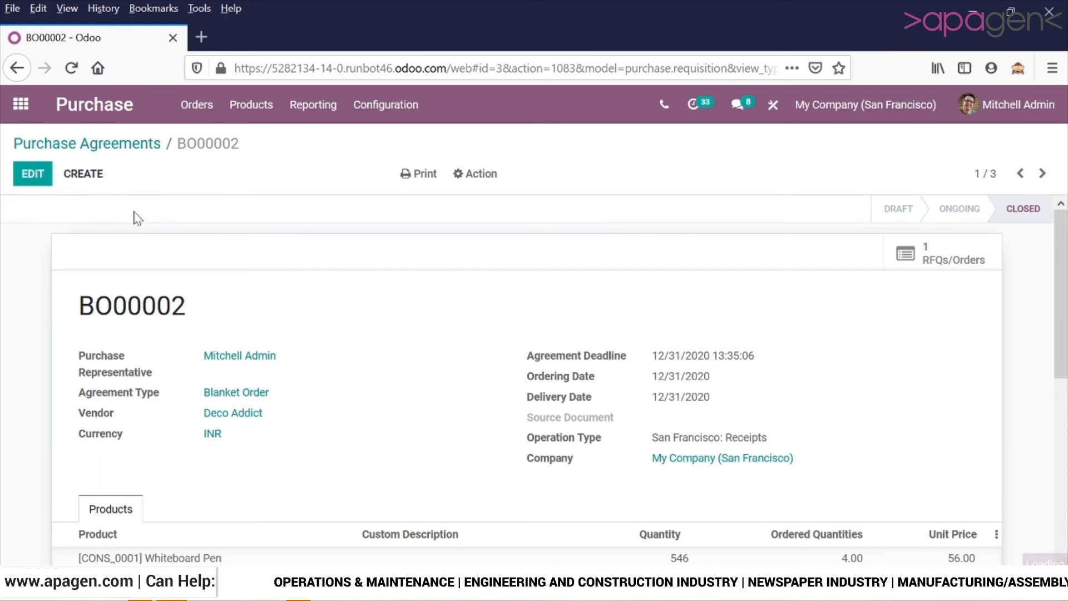
Examine the closed agreement's editable fields, available print reports and status history without changing anything
{"action": "left_click", "coordinate": [18, 173]}
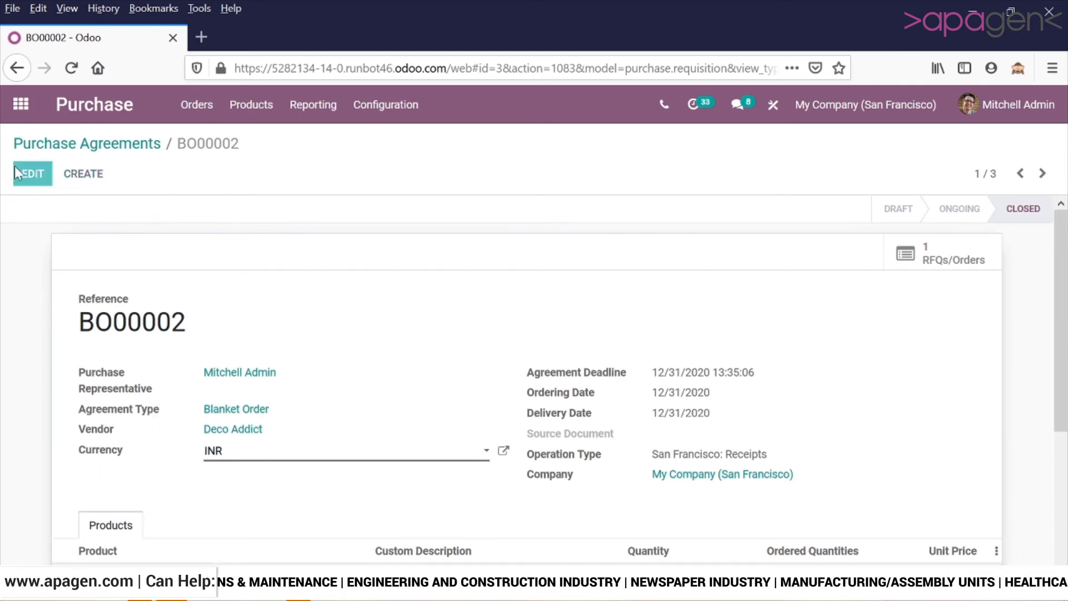
{"action": "left_click", "coordinate": [17, 173]}
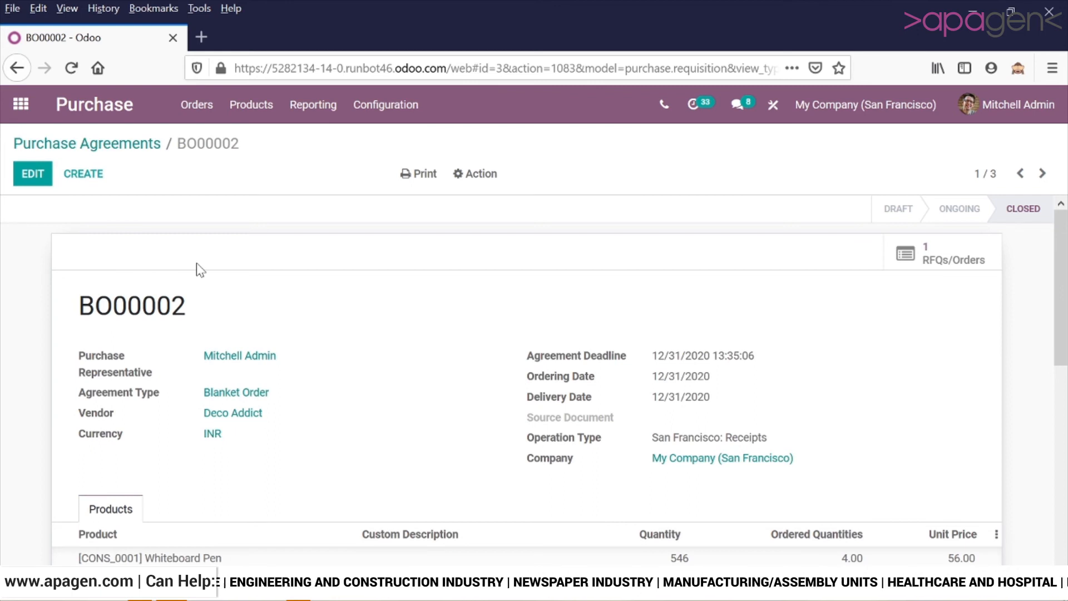
{"action": "left_click", "coordinate": [420, 177]}
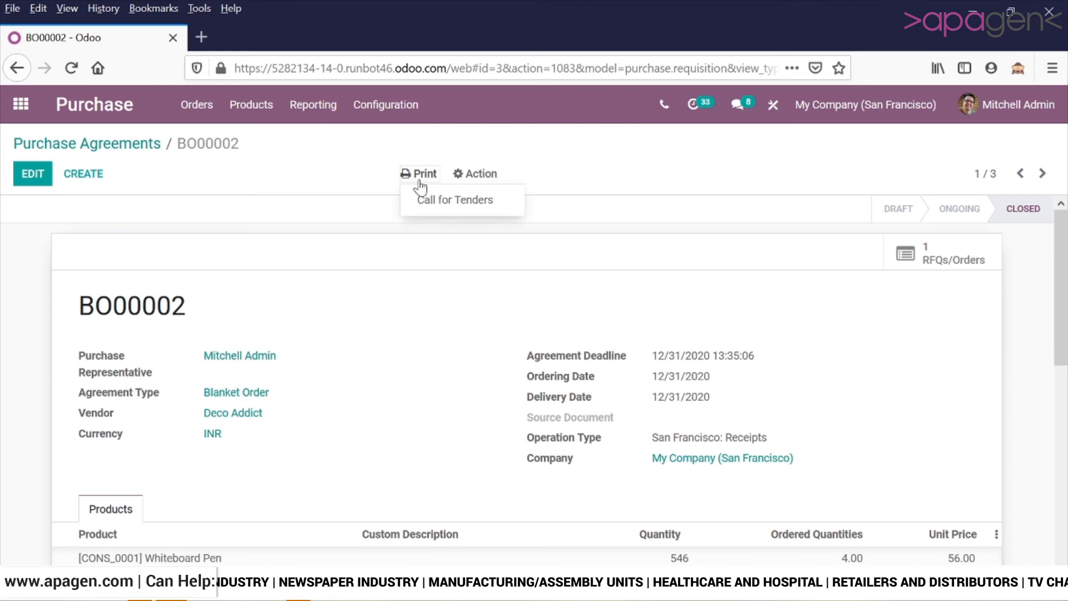
{"action": "left_click", "coordinate": [427, 267]}
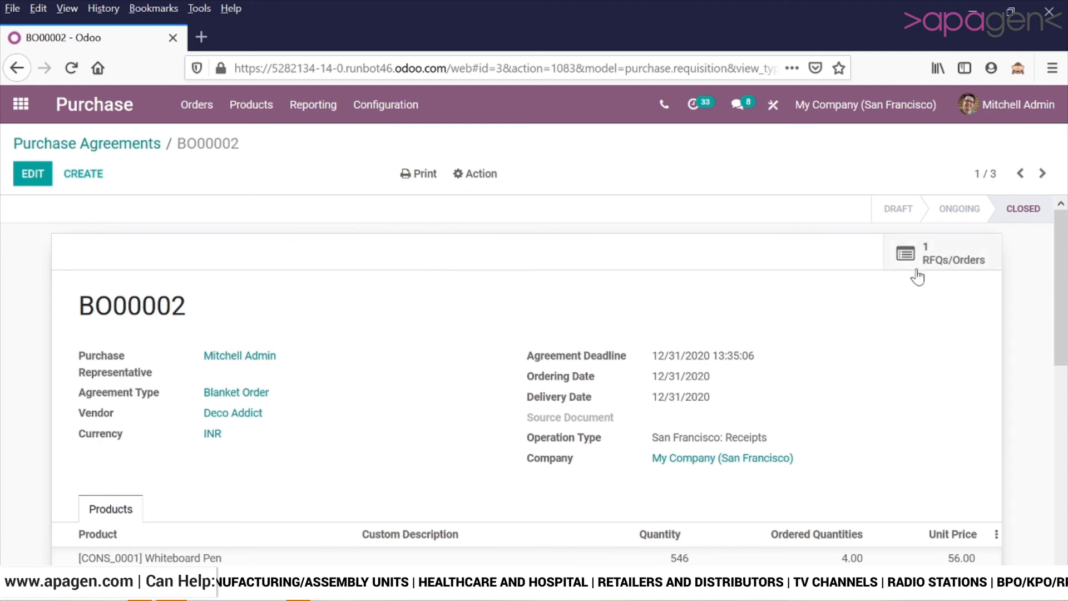
{"action": "scroll", "coordinate": [918, 277], "scroll_direction": "down", "scroll_amount": 7}
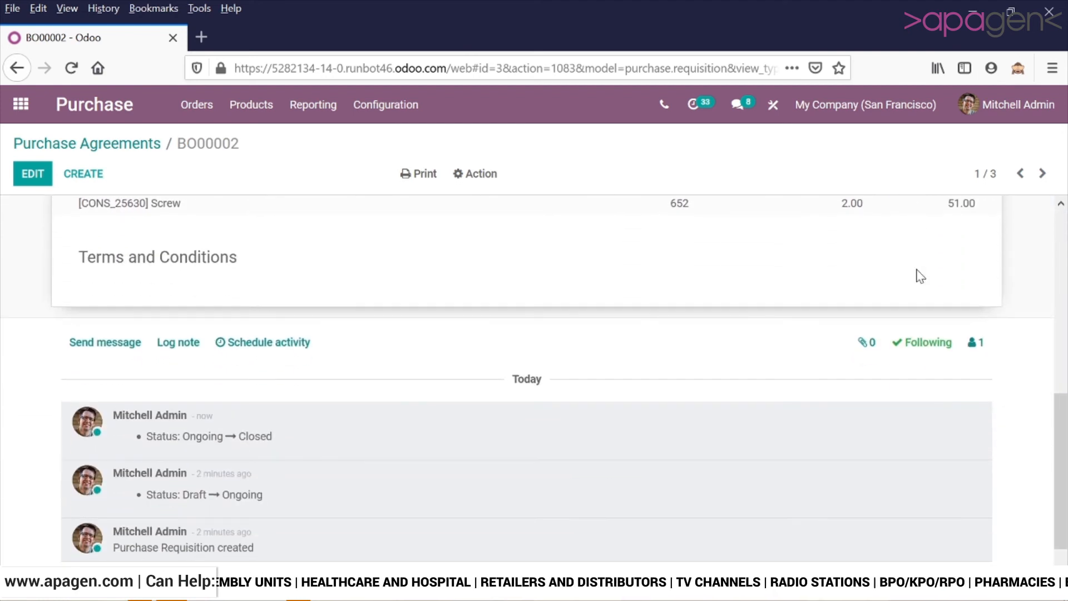
{"action": "scroll", "coordinate": [891, 295], "scroll_direction": "up", "scroll_amount": 10}
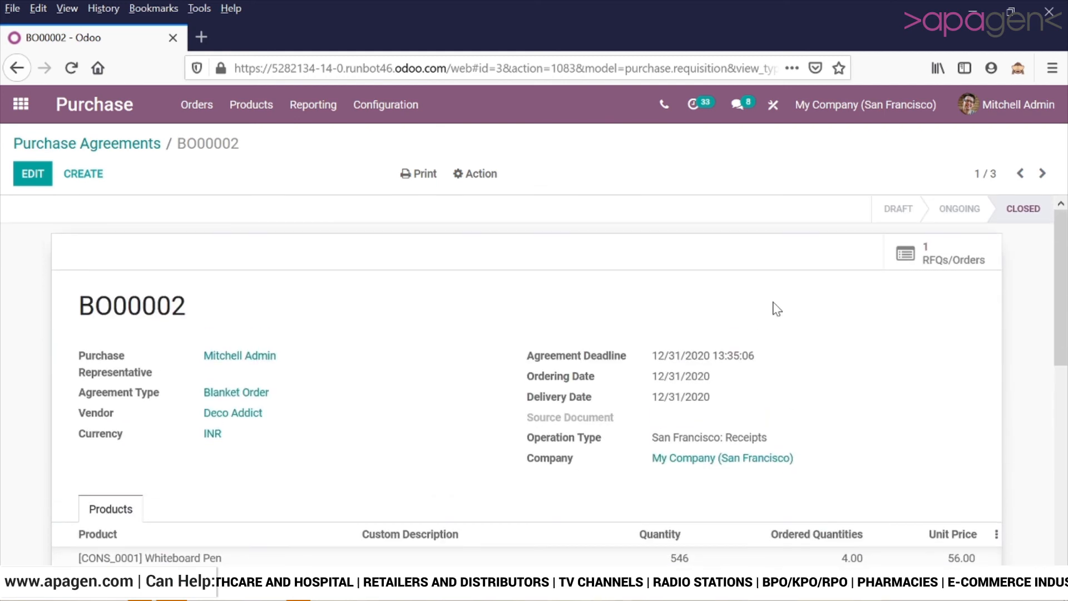